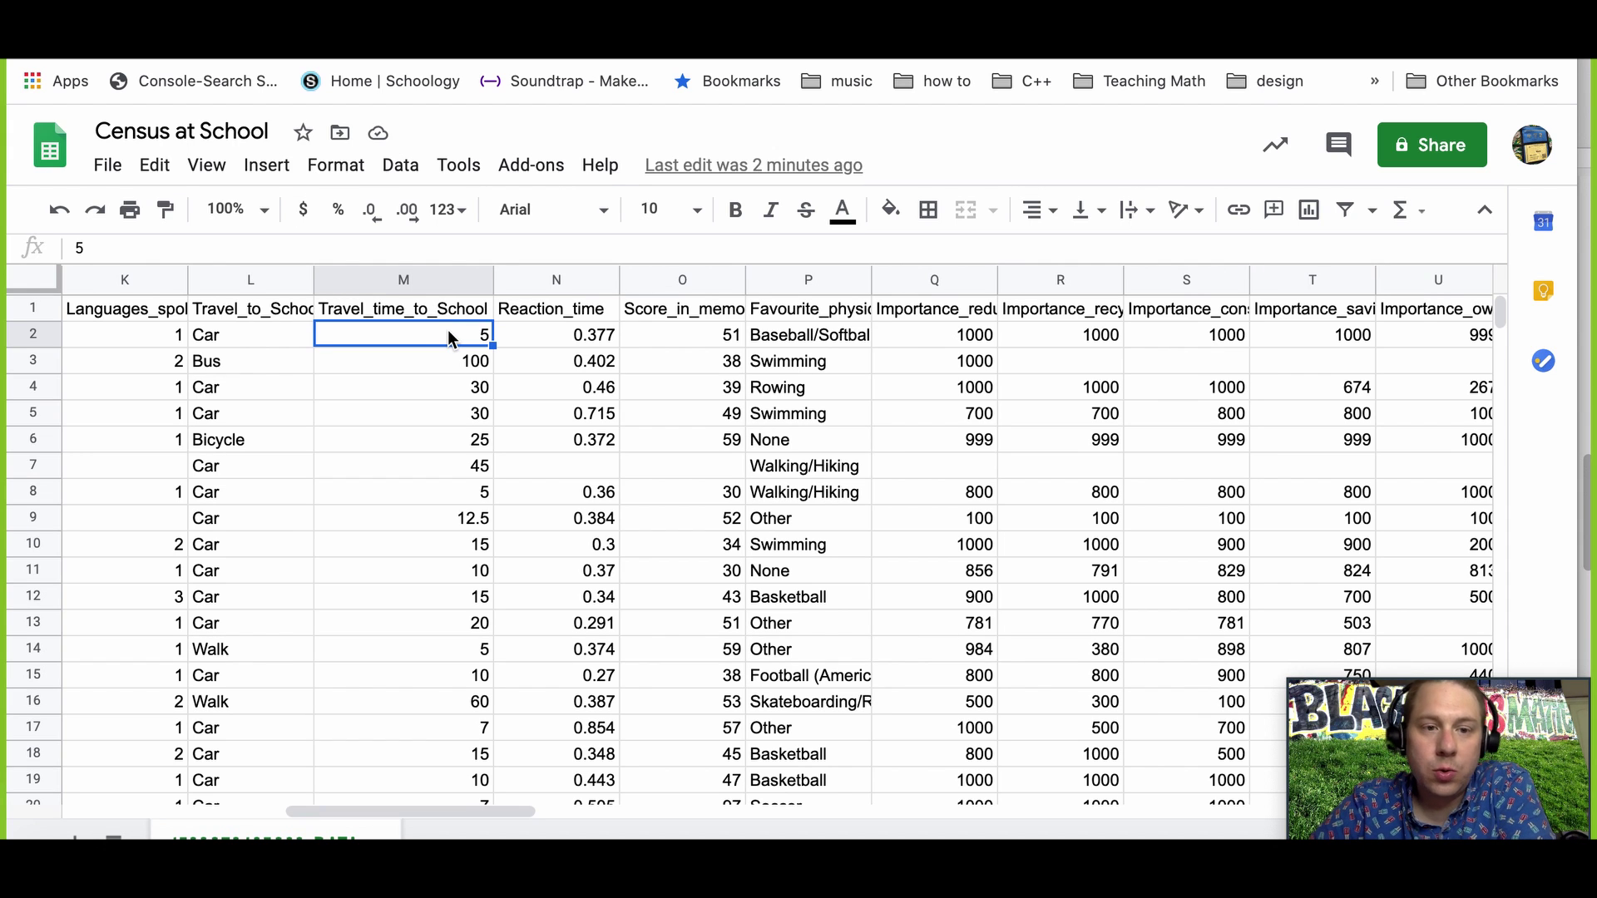
# Insert a blank row above the column header row.
pyautogui.click(435, 370)
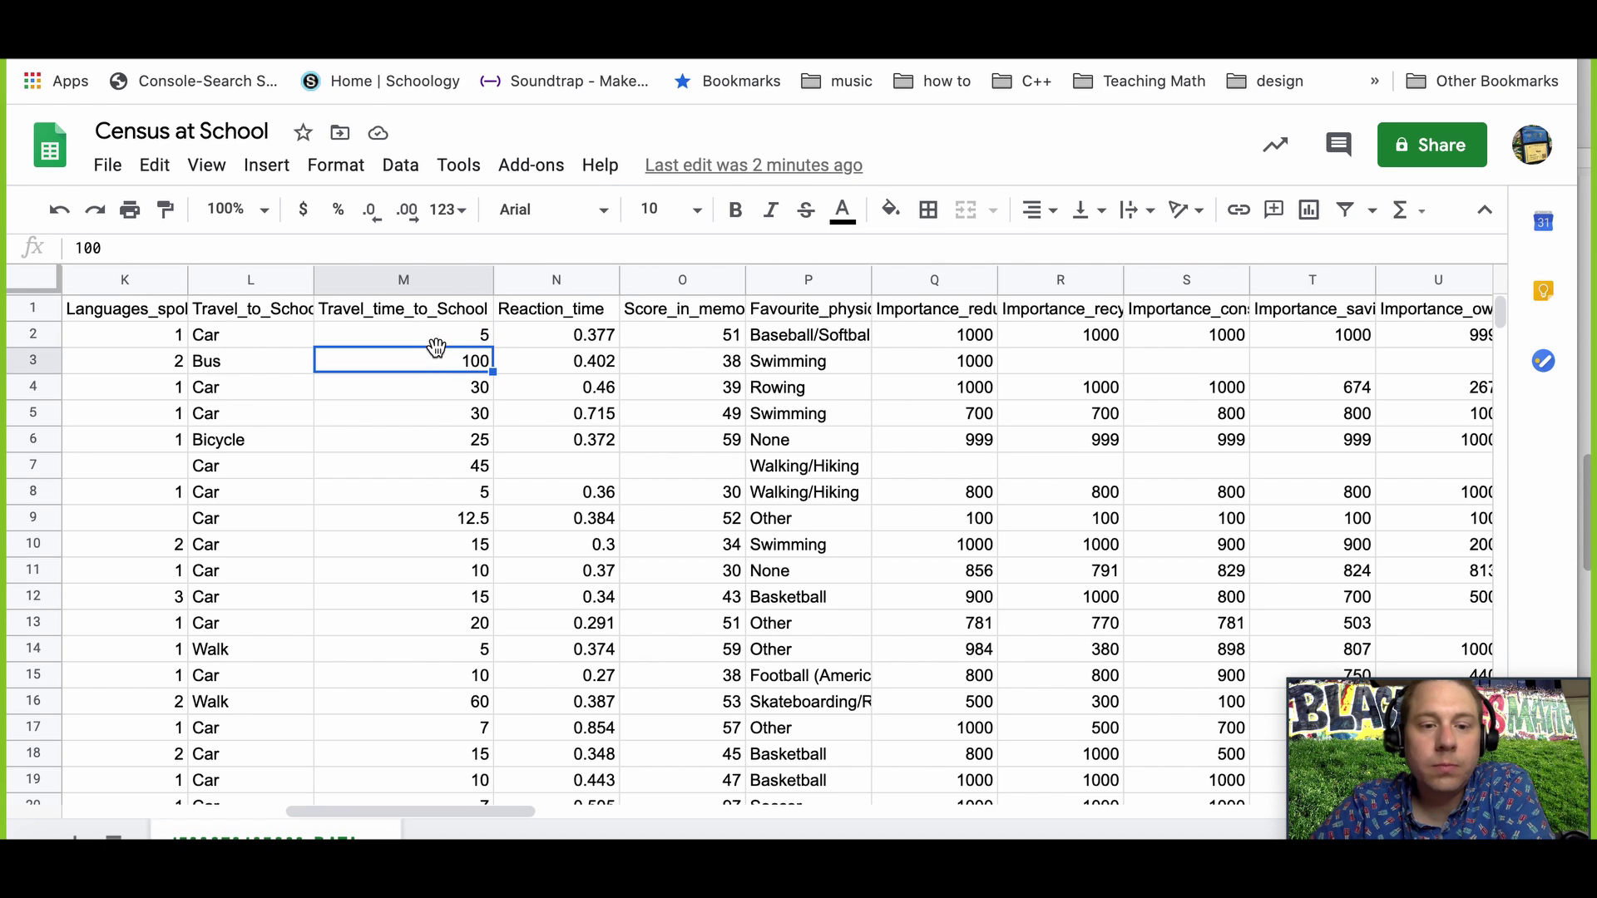
pyautogui.click(431, 336)
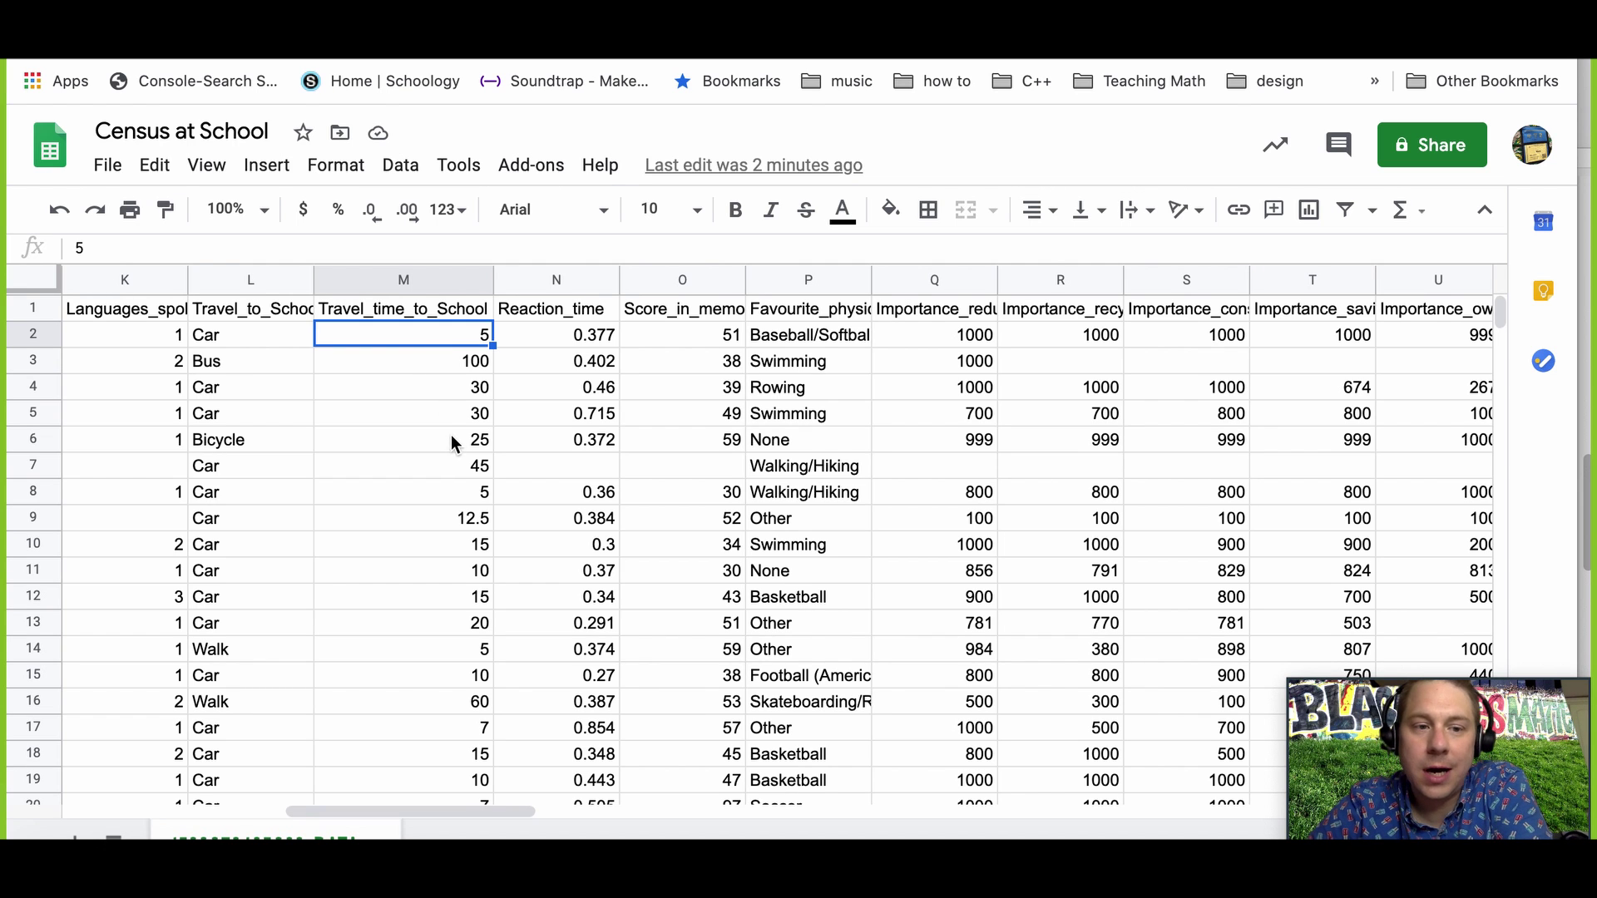
pyautogui.click(35, 309)
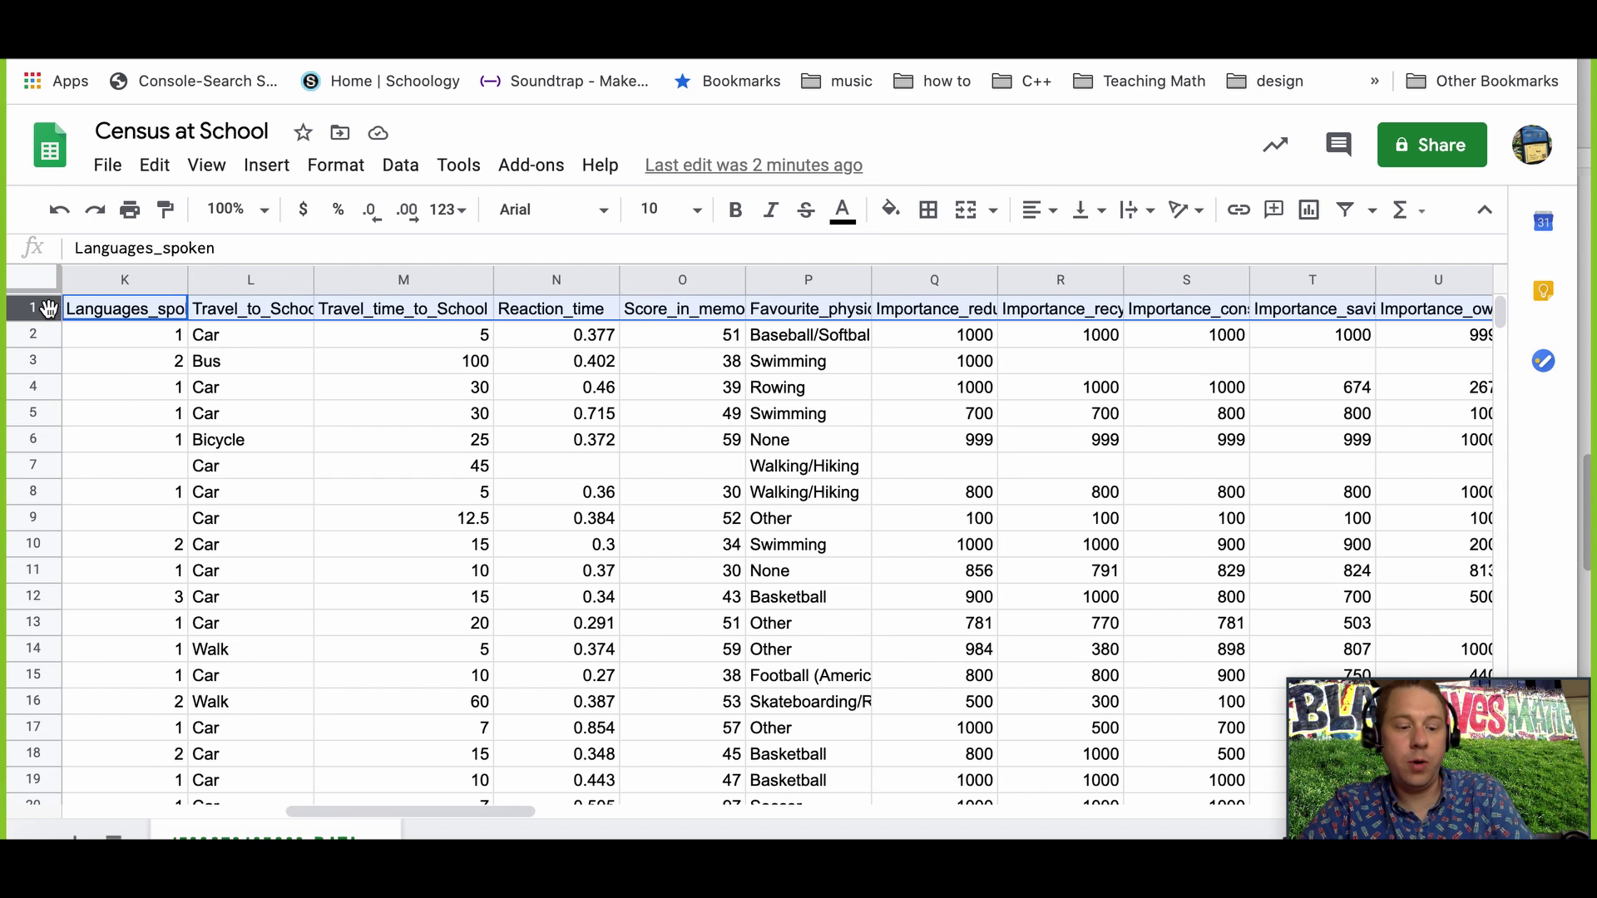
pyautogui.rightClick(40, 310)
pyautogui.click(114, 383)
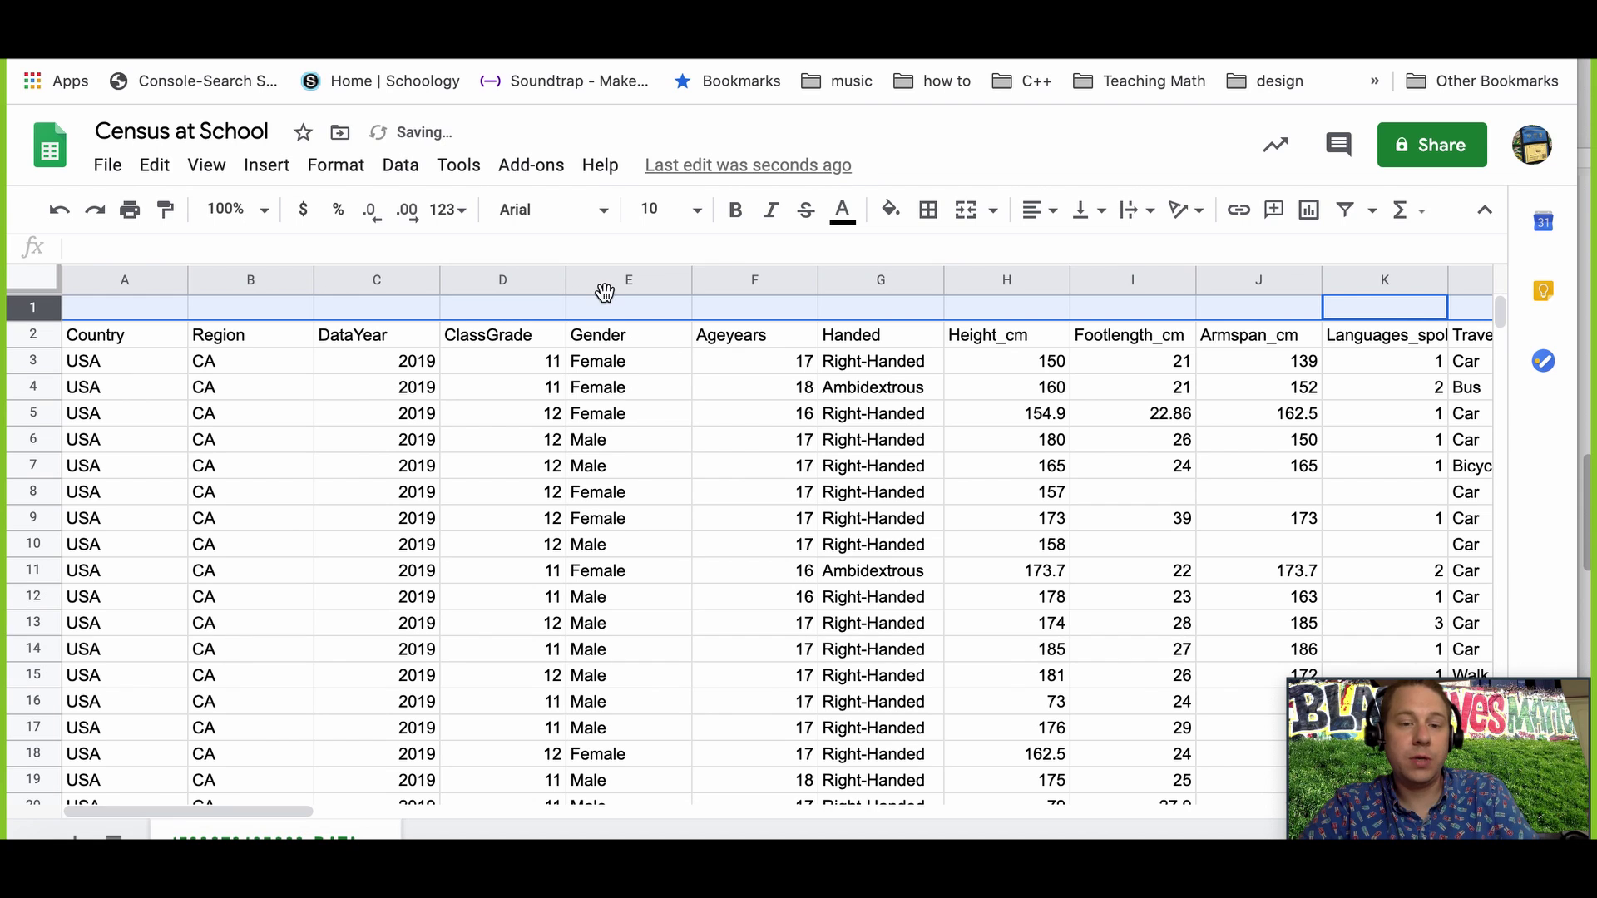
# Start an AVERAGE formula in cell M1, directly above the Travel_time_to_School header.
pyautogui.click(1427, 366)
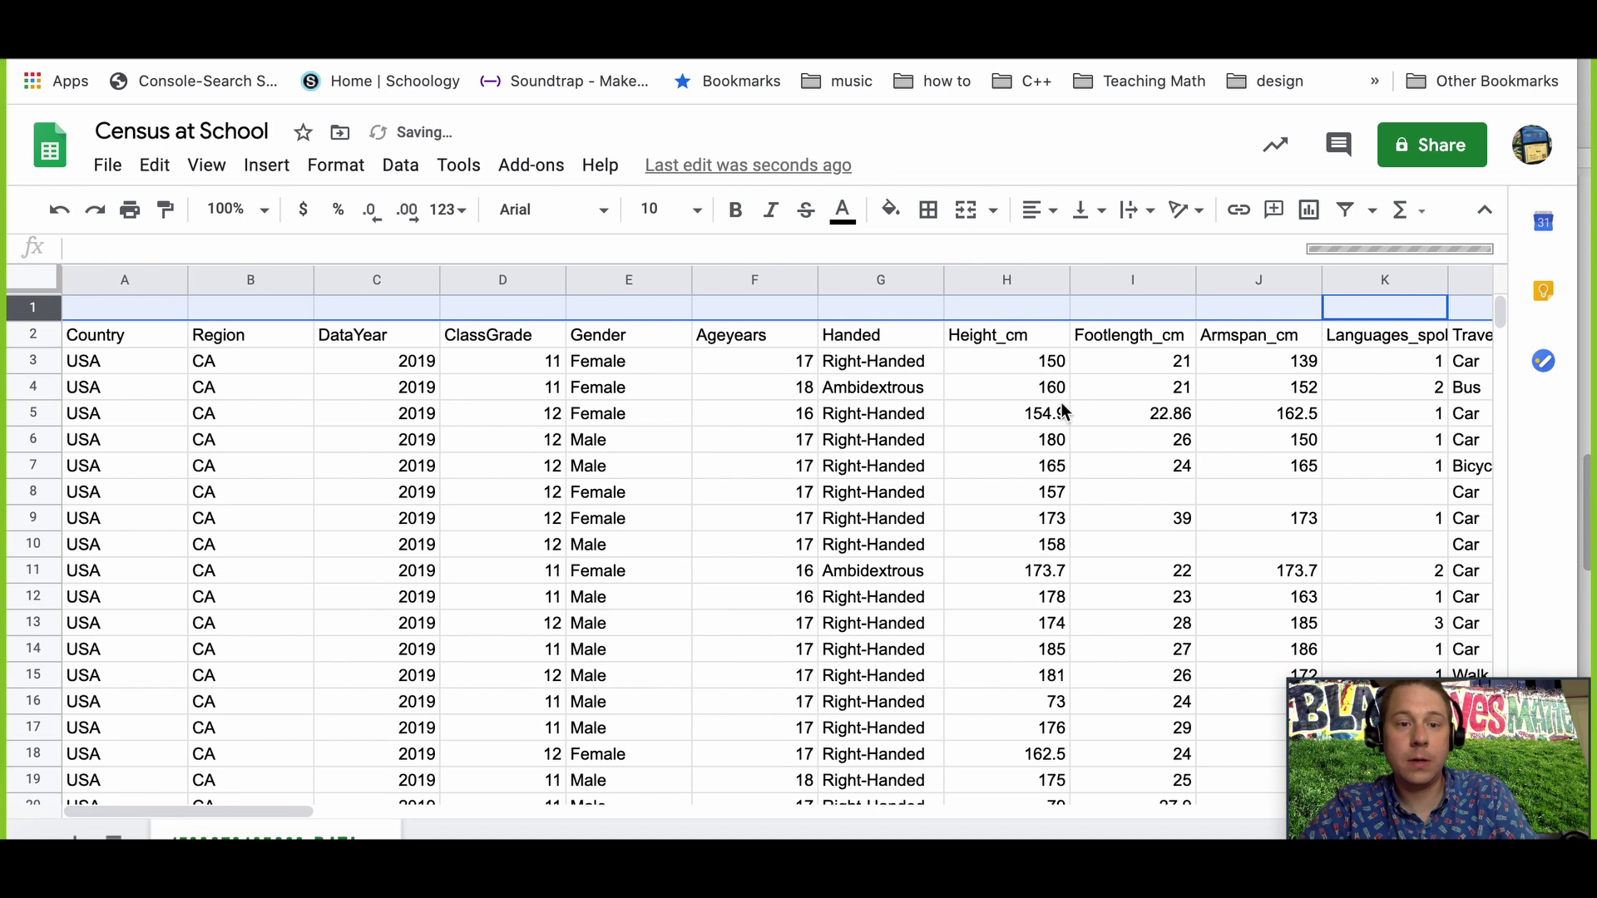
pyautogui.hscroll(7, 1060, 403)
pyautogui.click(843, 359)
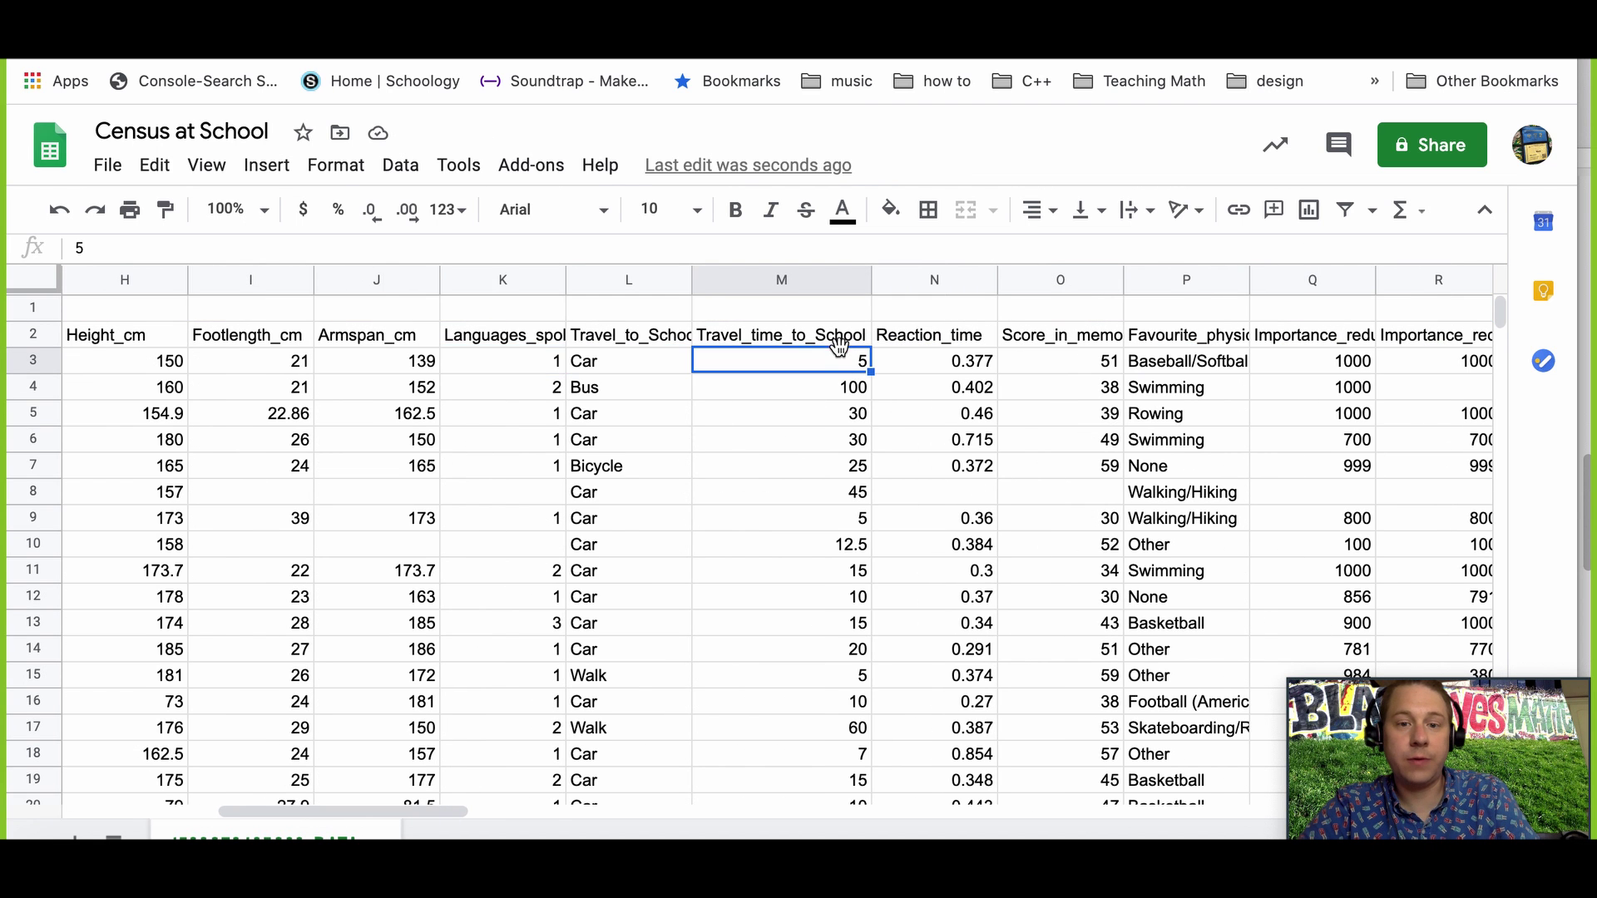
pyautogui.click(819, 316)
pyautogui.write('=aver')
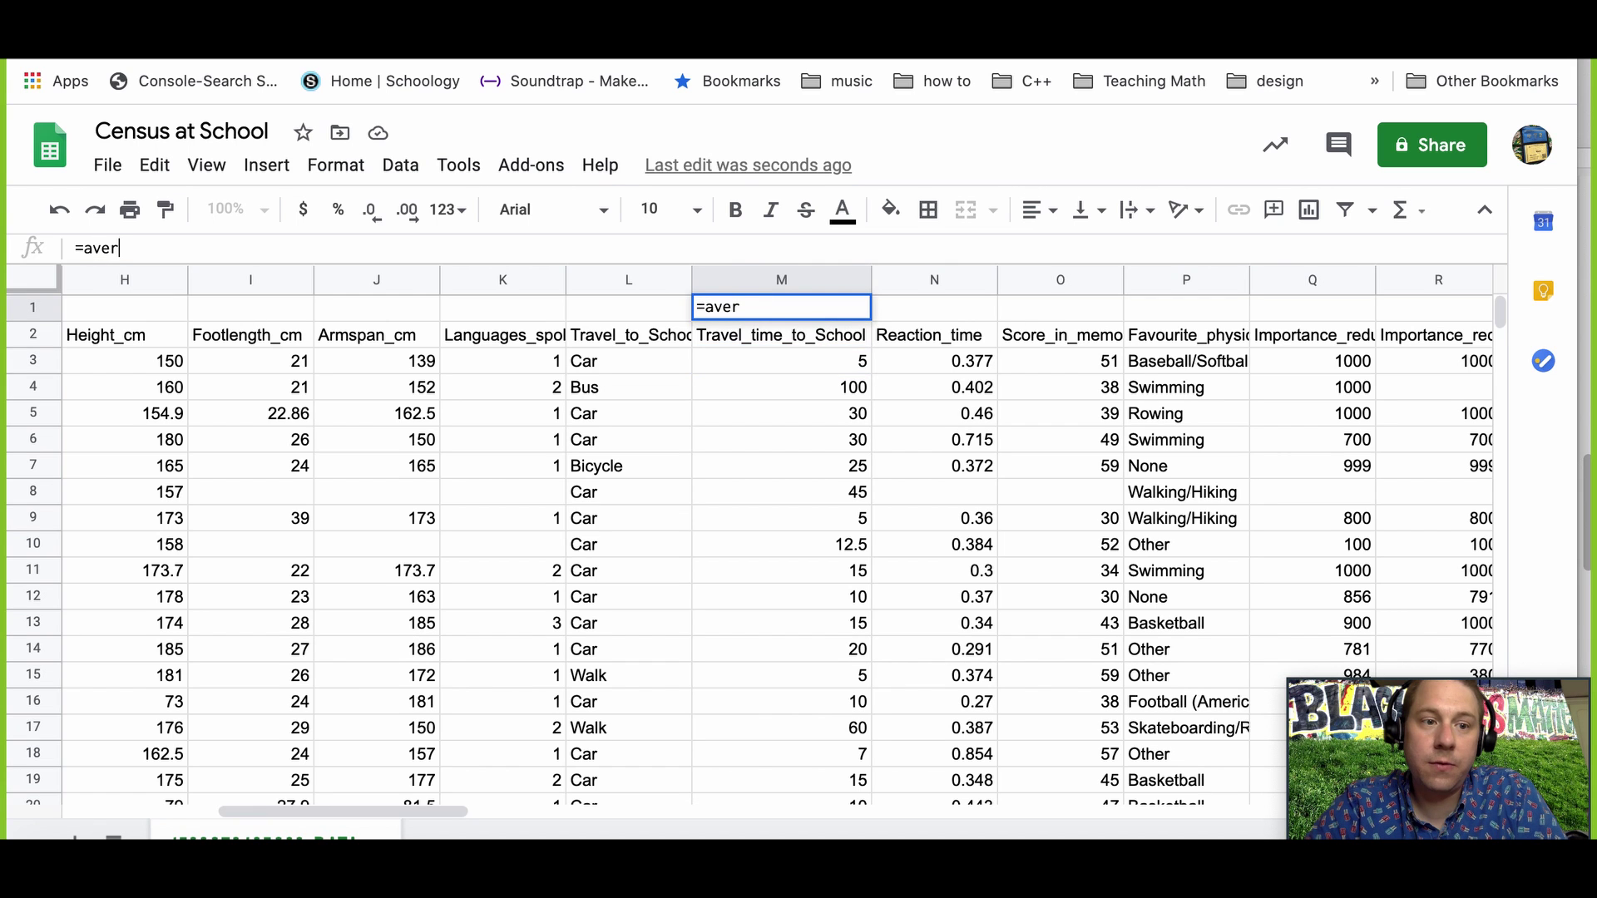
pyautogui.write('age(')
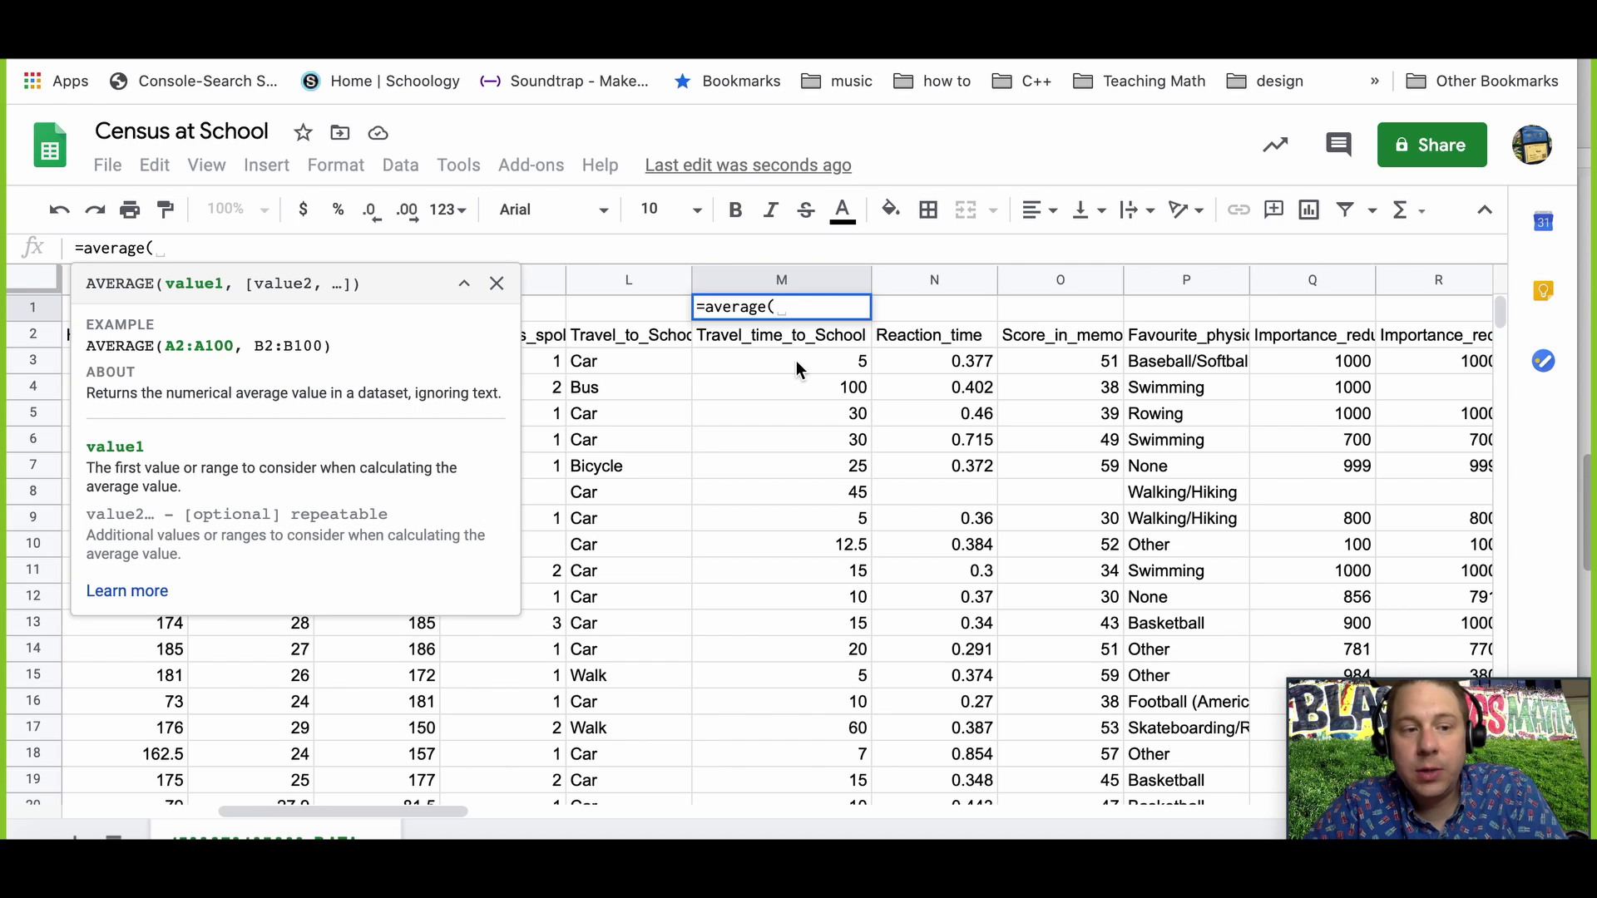
pyautogui.write('M')
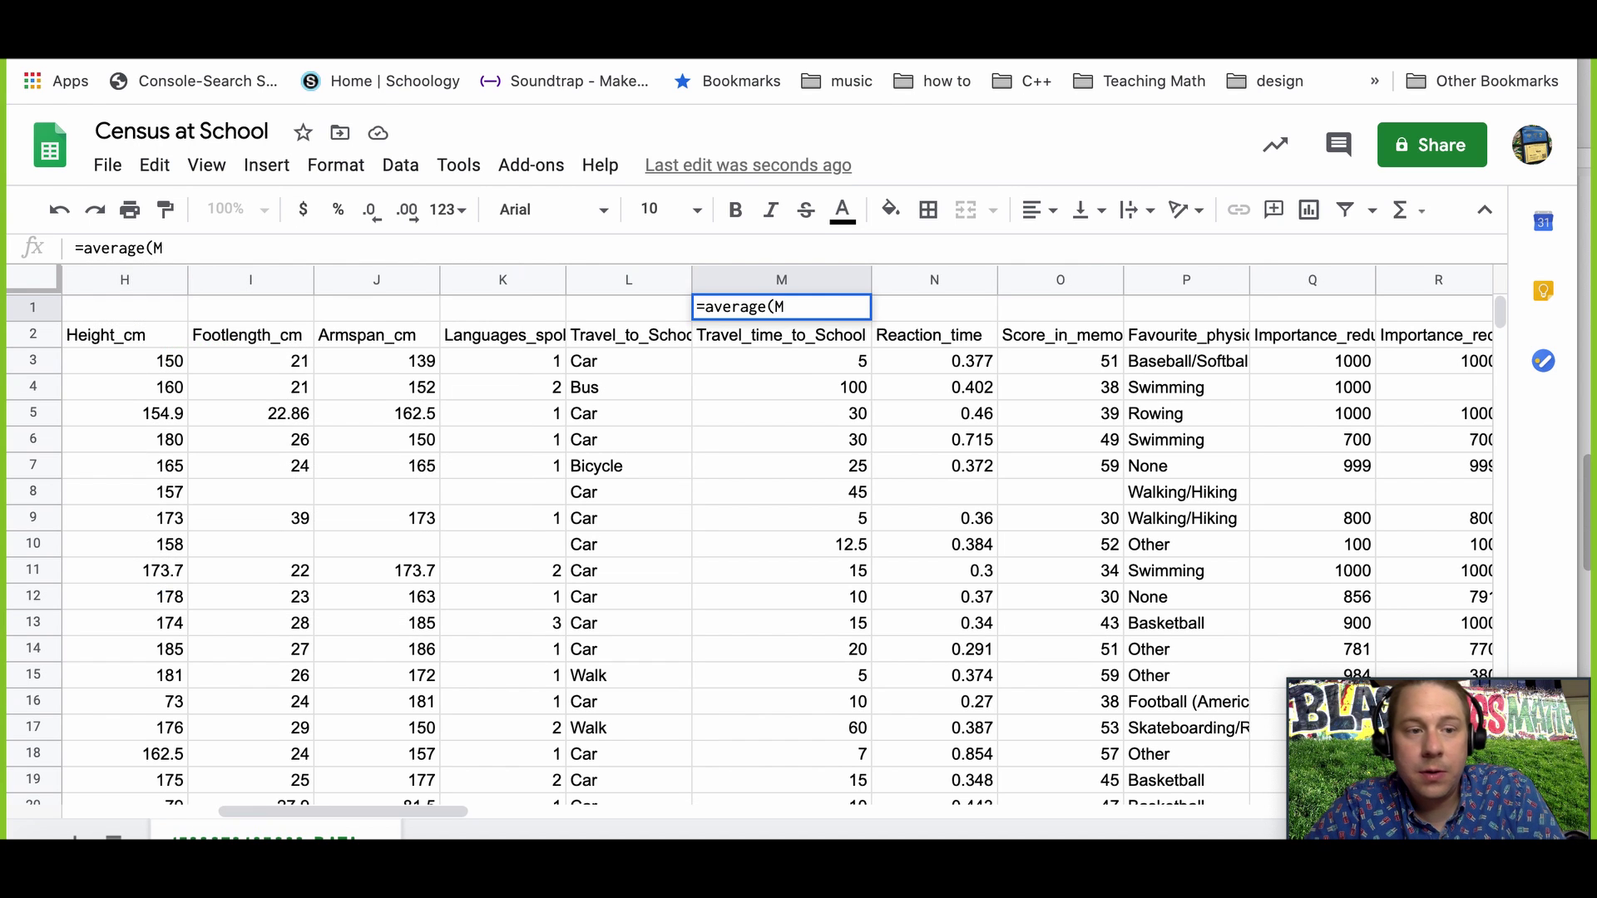
pyautogui.write('3:')
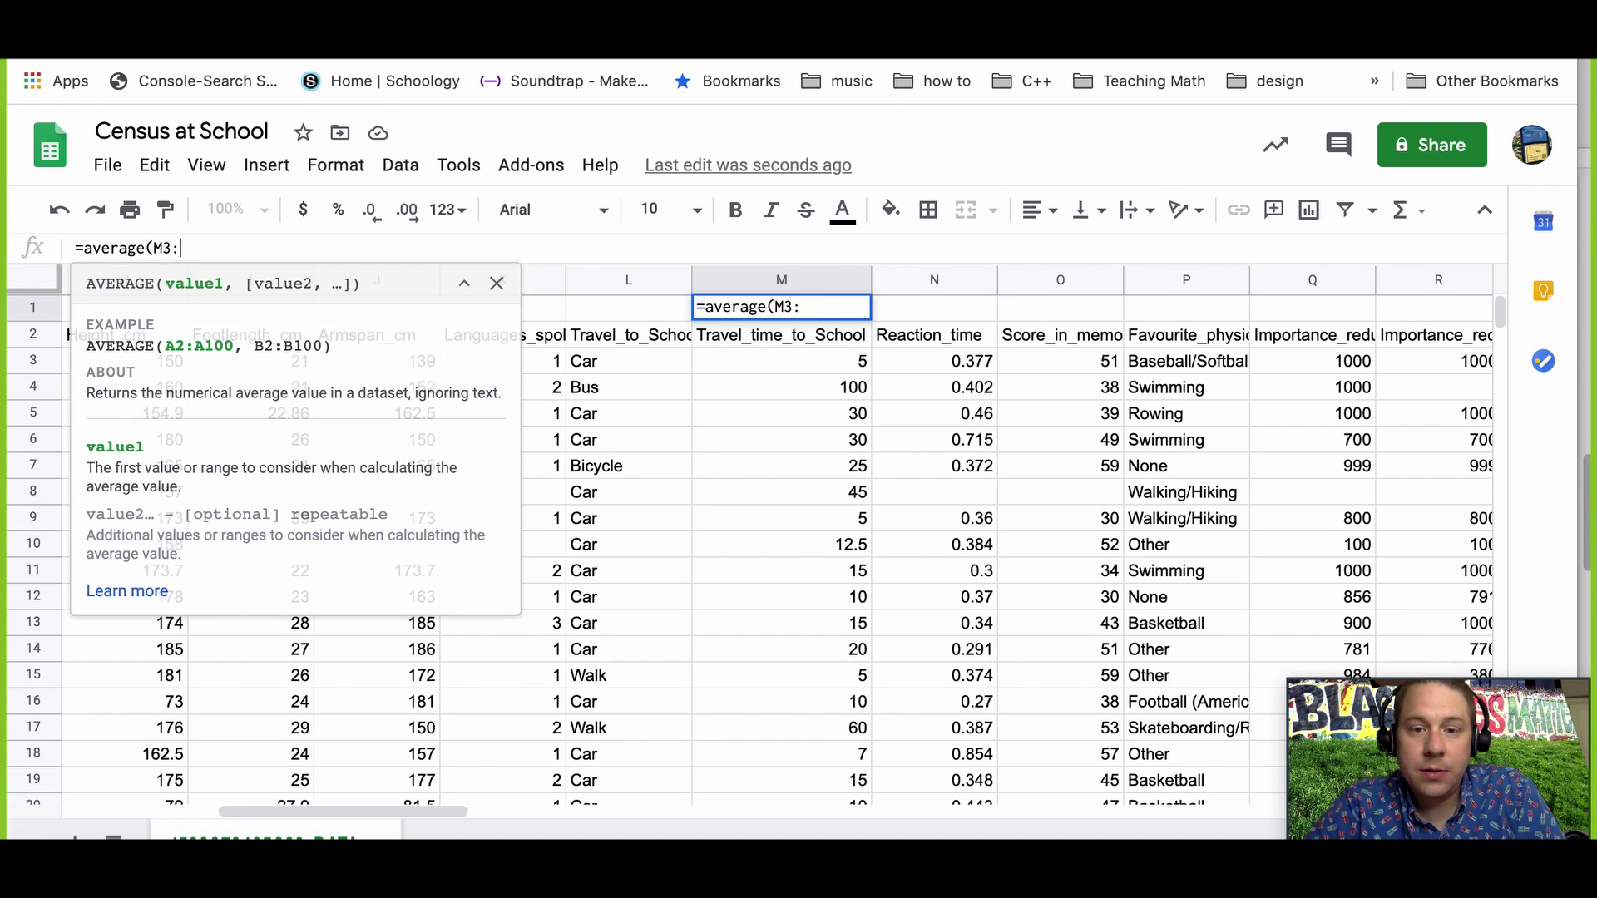
pyautogui.press('BackSpace')
pyautogui.press('BackSpace')
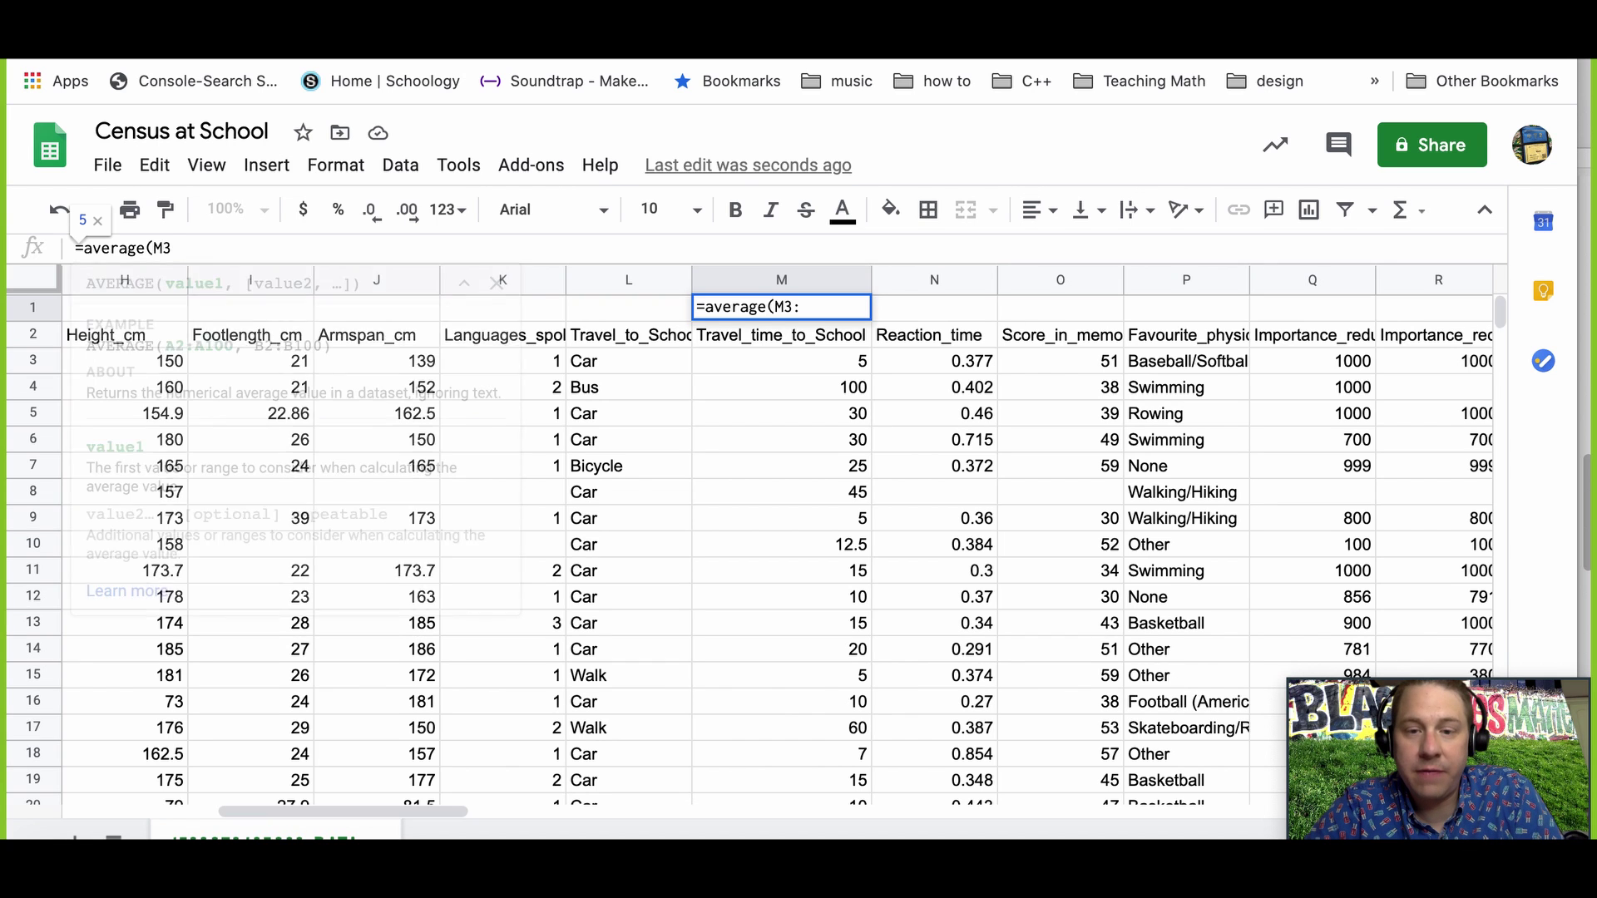
pyautogui.press('BackSpace')
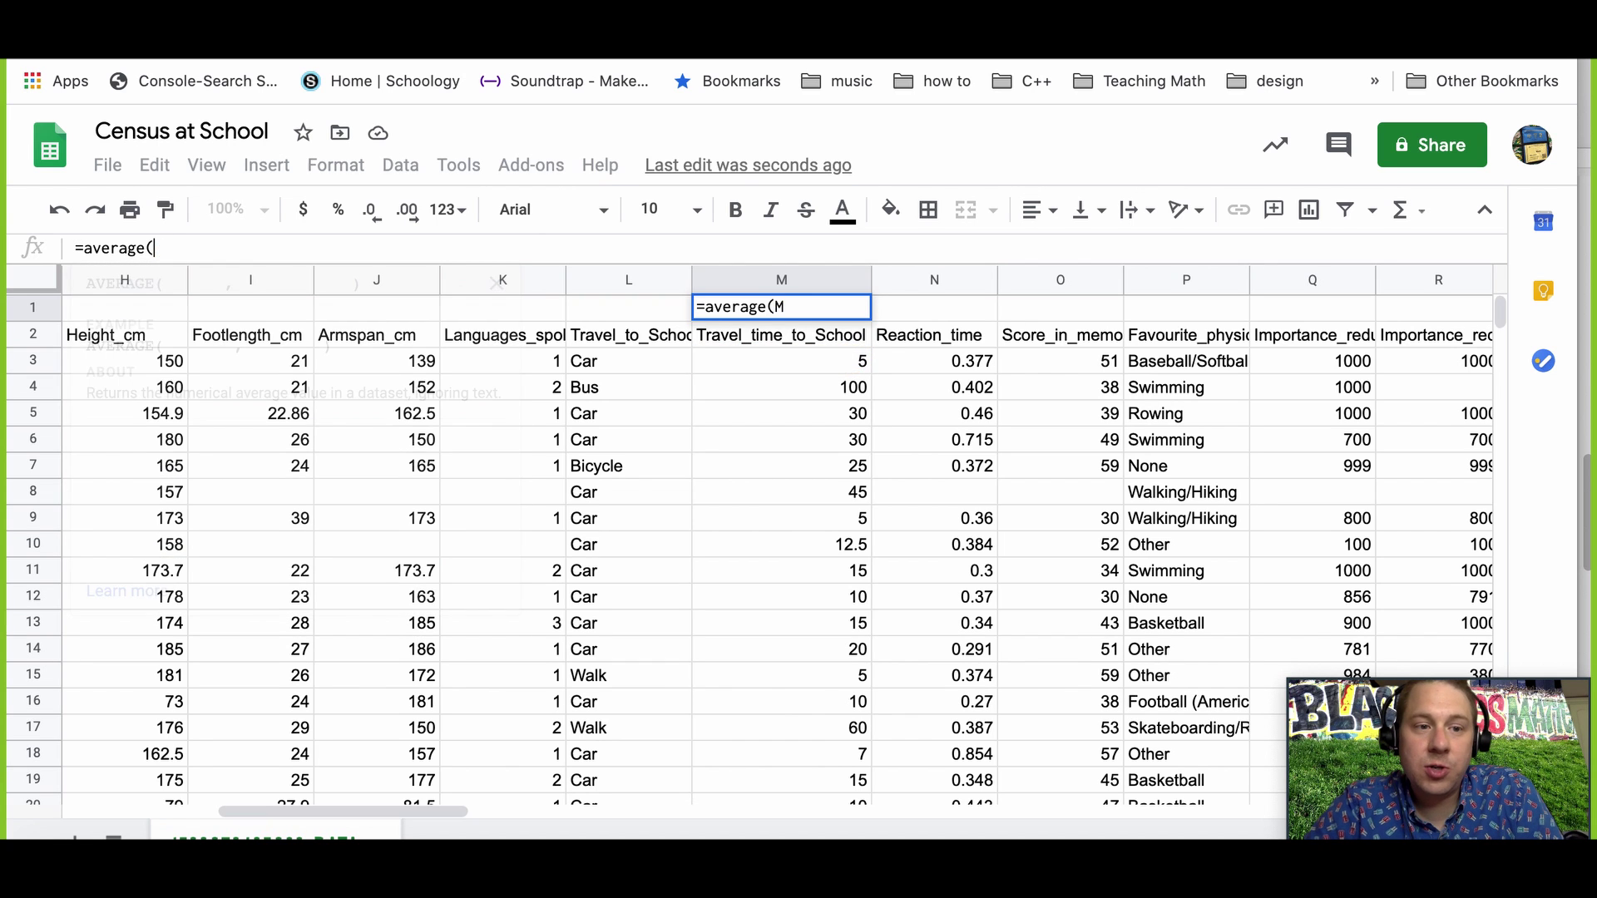
# Complete the M1 average formula with the travel time range M3:M501.
pyautogui.moveTo(807, 366); pyautogui.dragTo(825, 682)
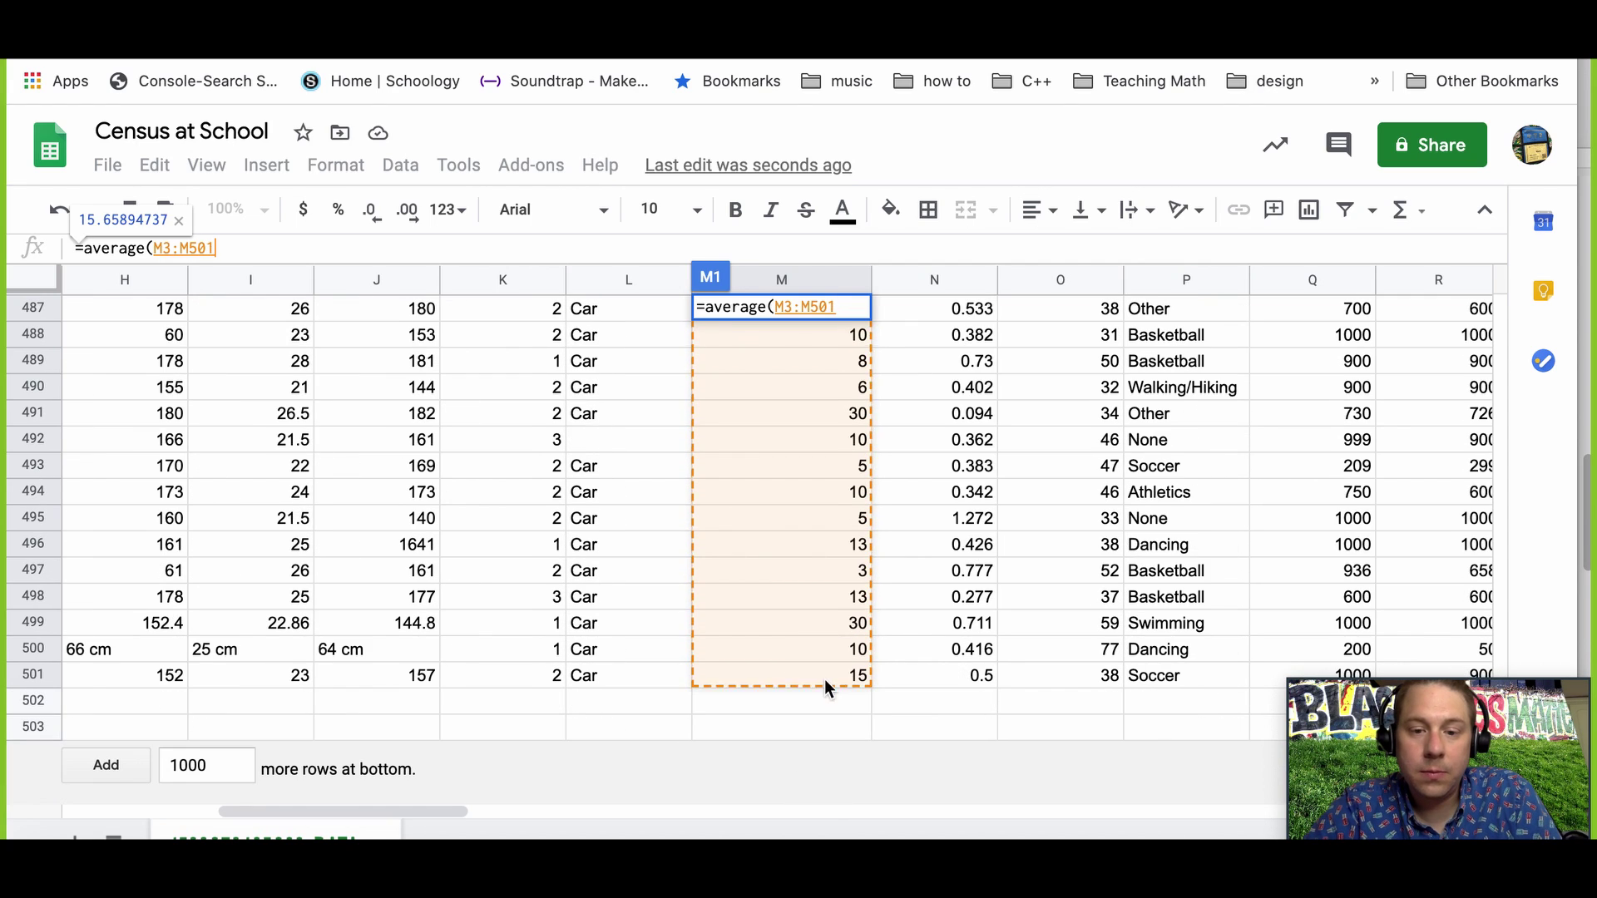
pyautogui.press('Return')
pyautogui.click(820, 363)
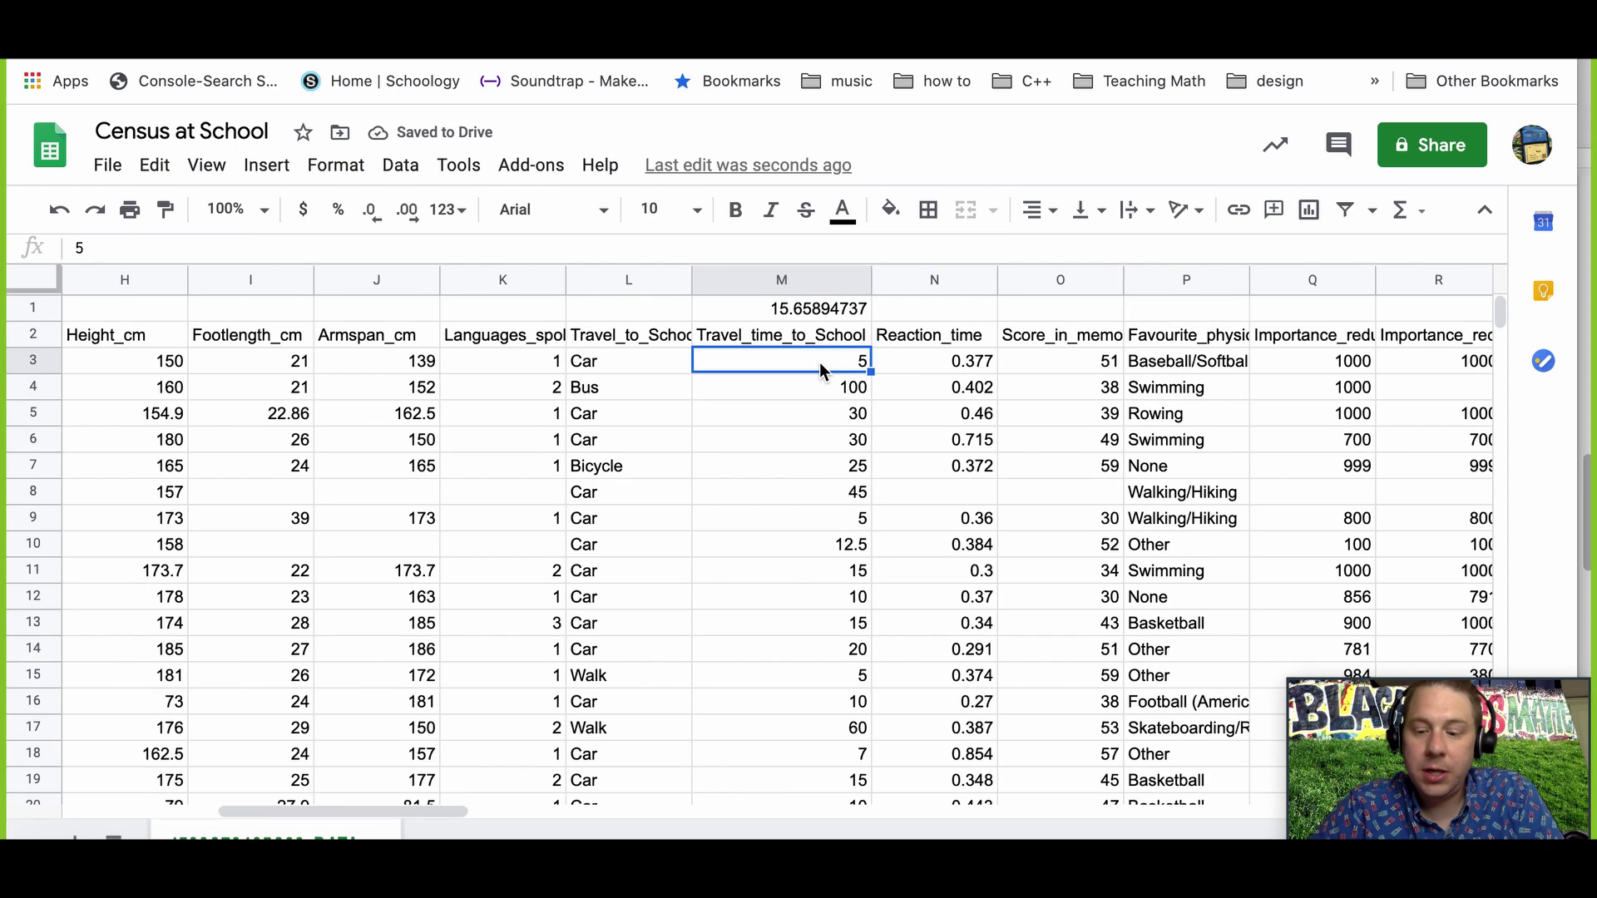
# Examine the Travel_time_to_School column for entries that are not plain numbers.
pyautogui.hscroll(-2, 820, 362)
pyautogui.scroll(-5, 820, 362)
pyautogui.hscroll(5, 820, 362)
pyautogui.scroll(2, 820, 362)
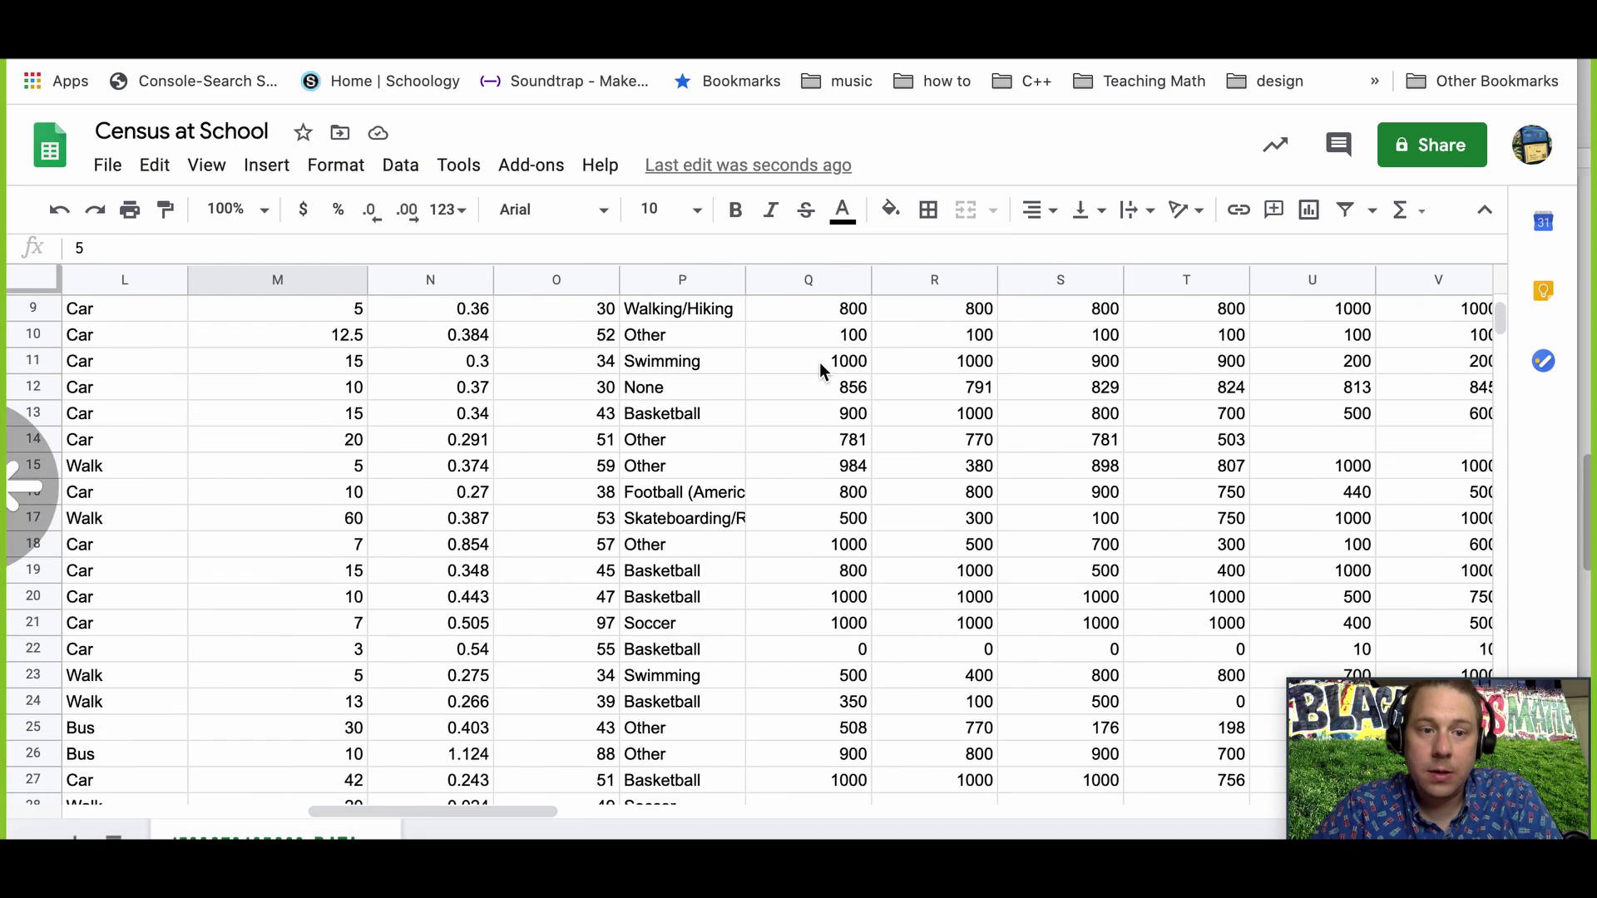
pyautogui.click(277, 520)
pyautogui.scroll(-15, 303, 587)
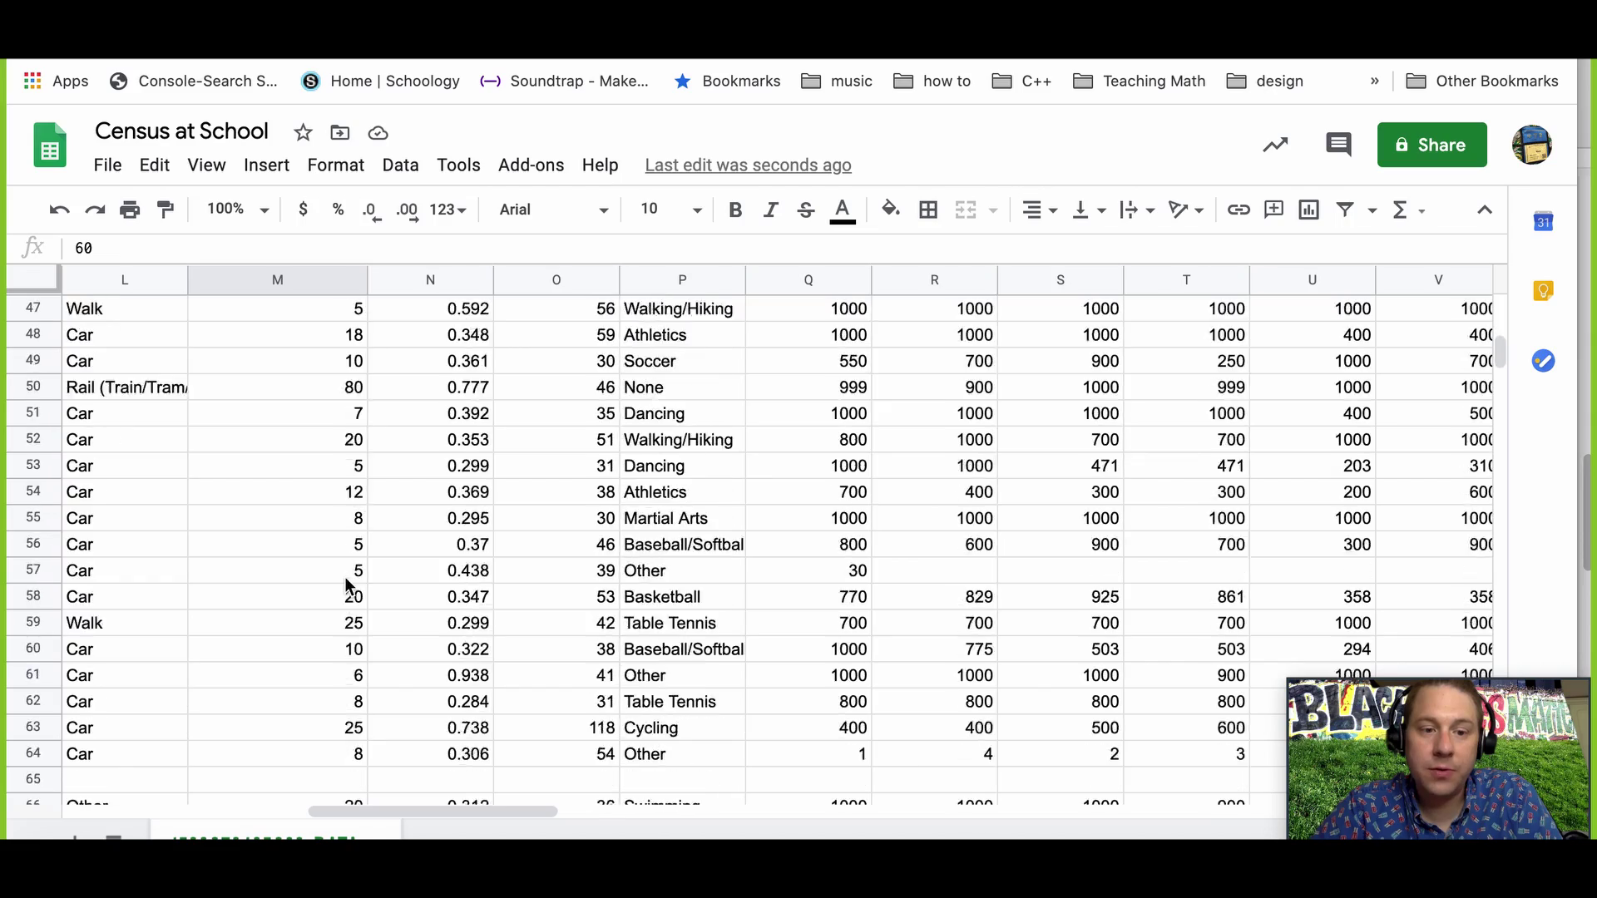
pyautogui.scroll(-8, 347, 586)
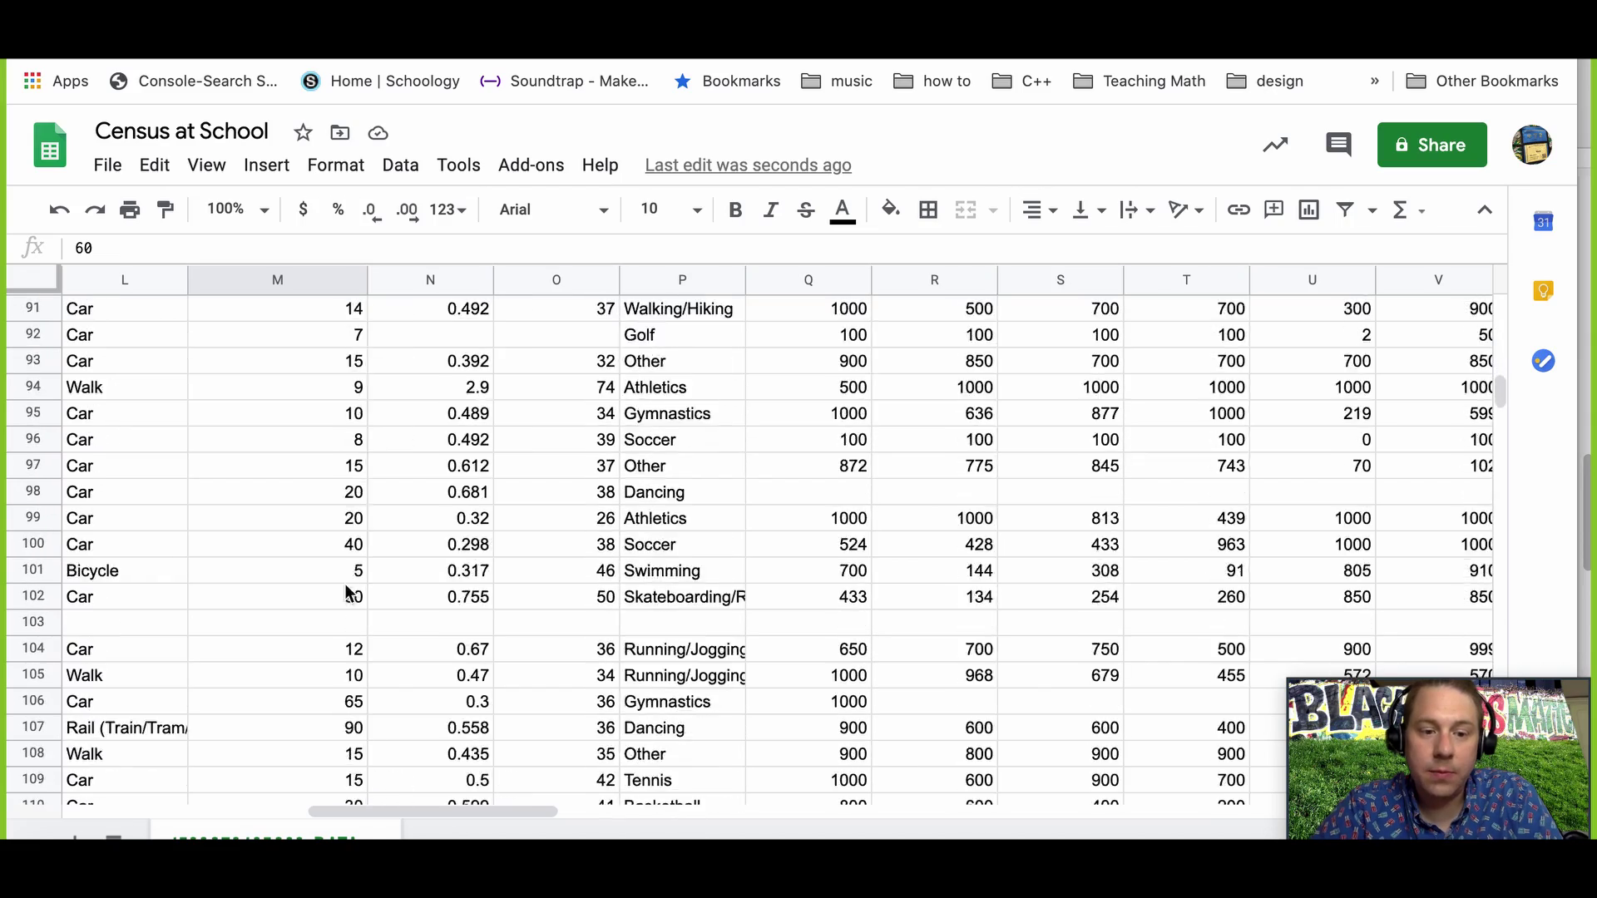
pyautogui.scroll(-8, 343, 615)
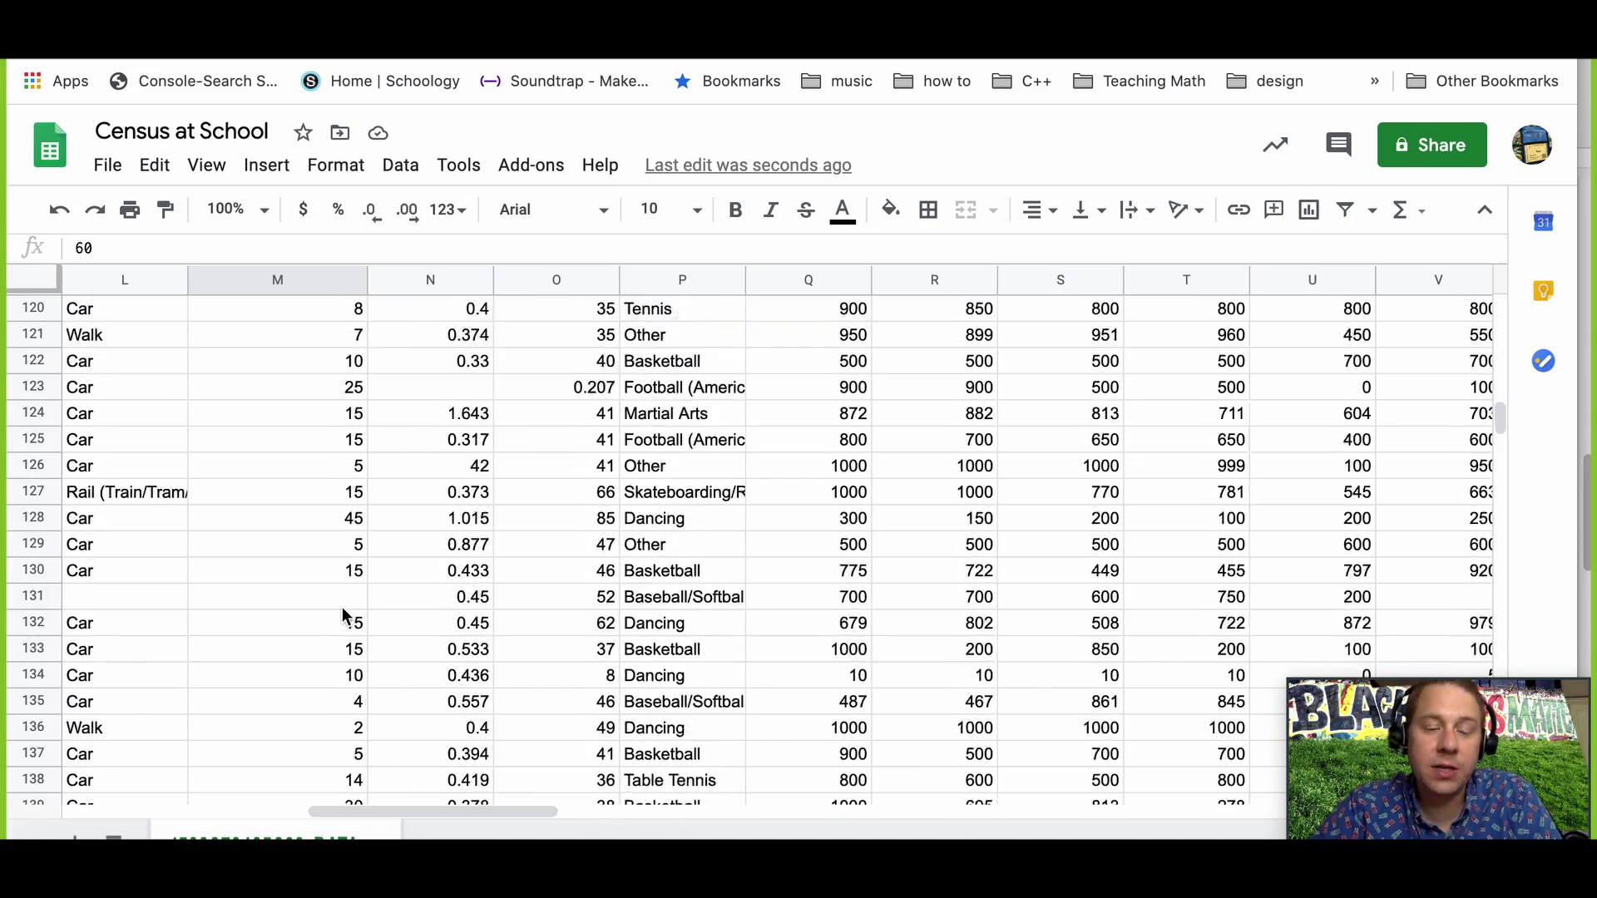
pyautogui.scroll(-8, 344, 616)
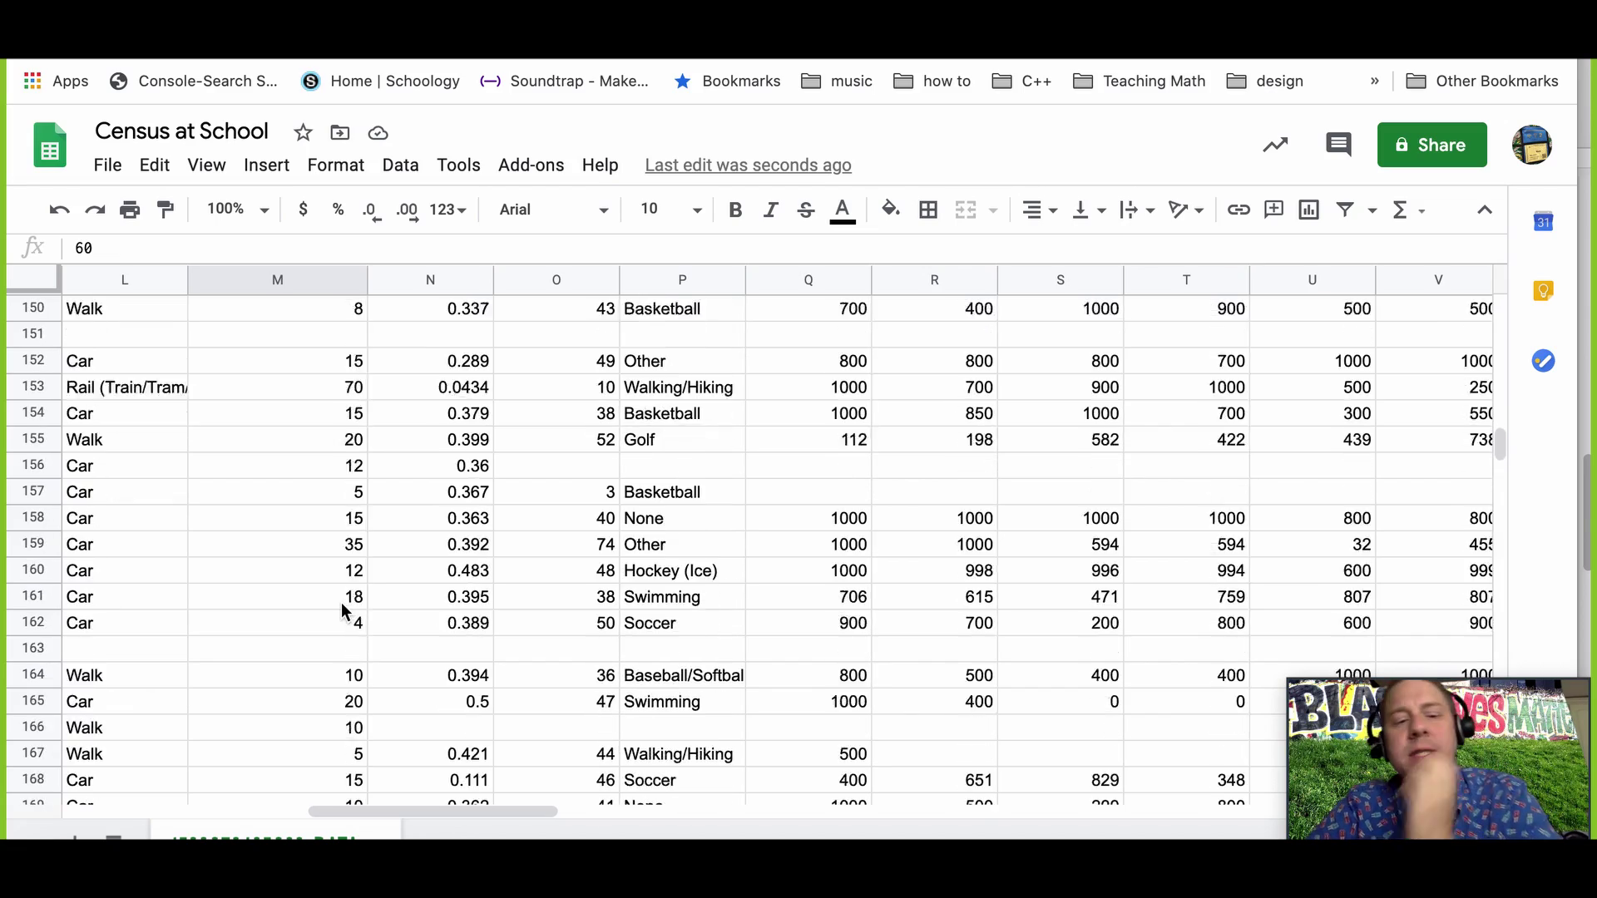
pyautogui.scroll(-8, 344, 614)
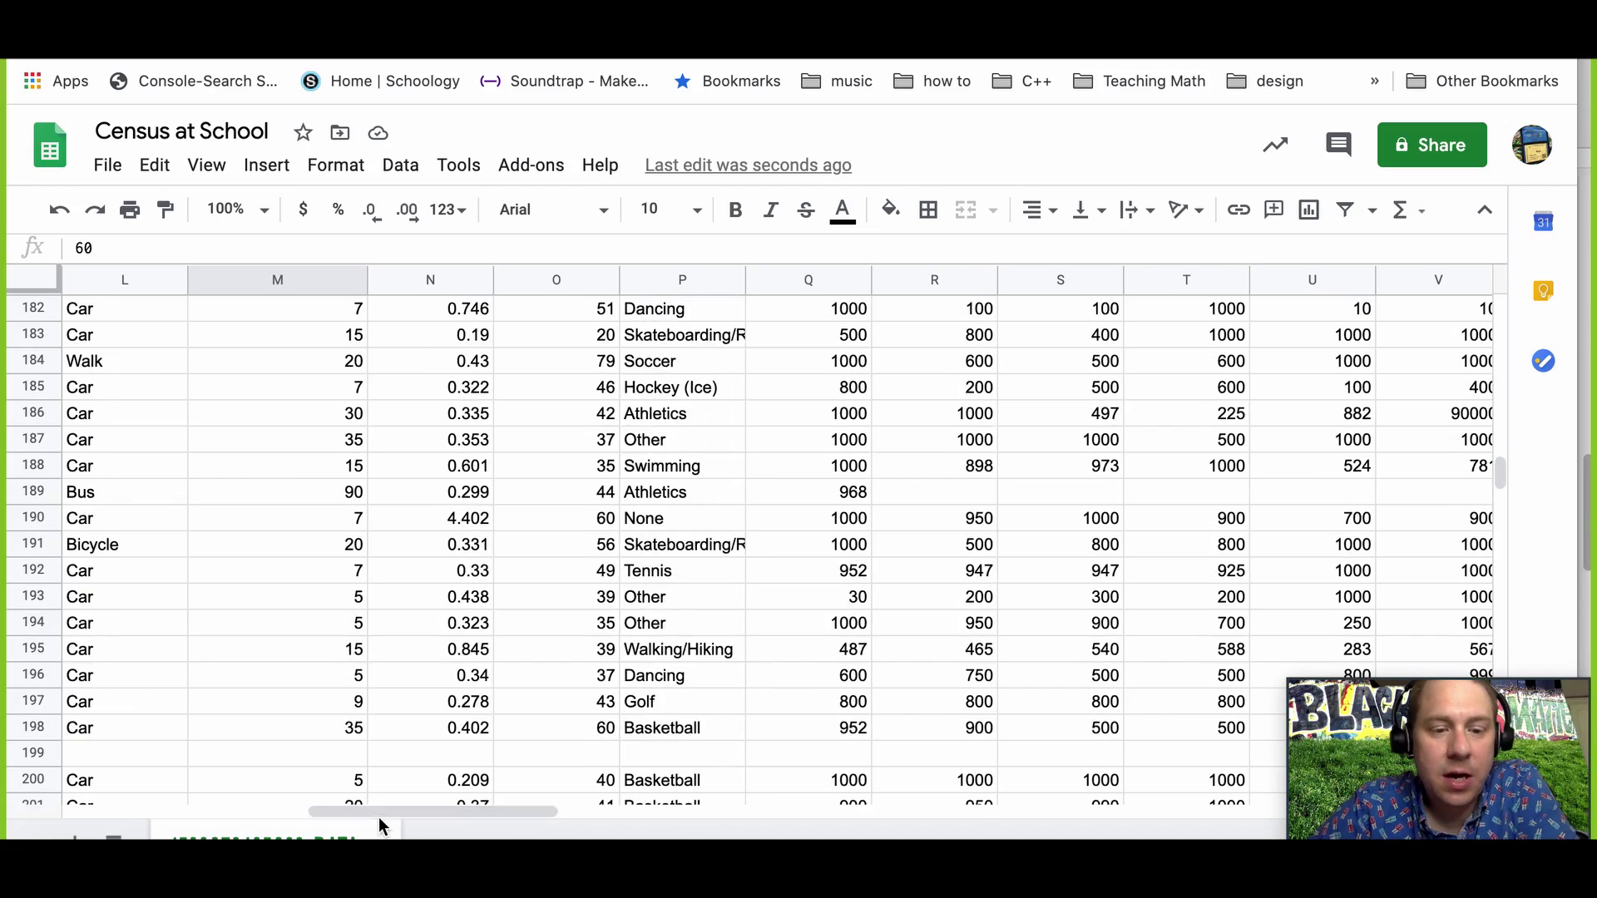
pyautogui.moveTo(366, 810); pyautogui.dragTo(356, 806)
pyautogui.click(391, 606)
pyautogui.scroll(-4, 390, 607)
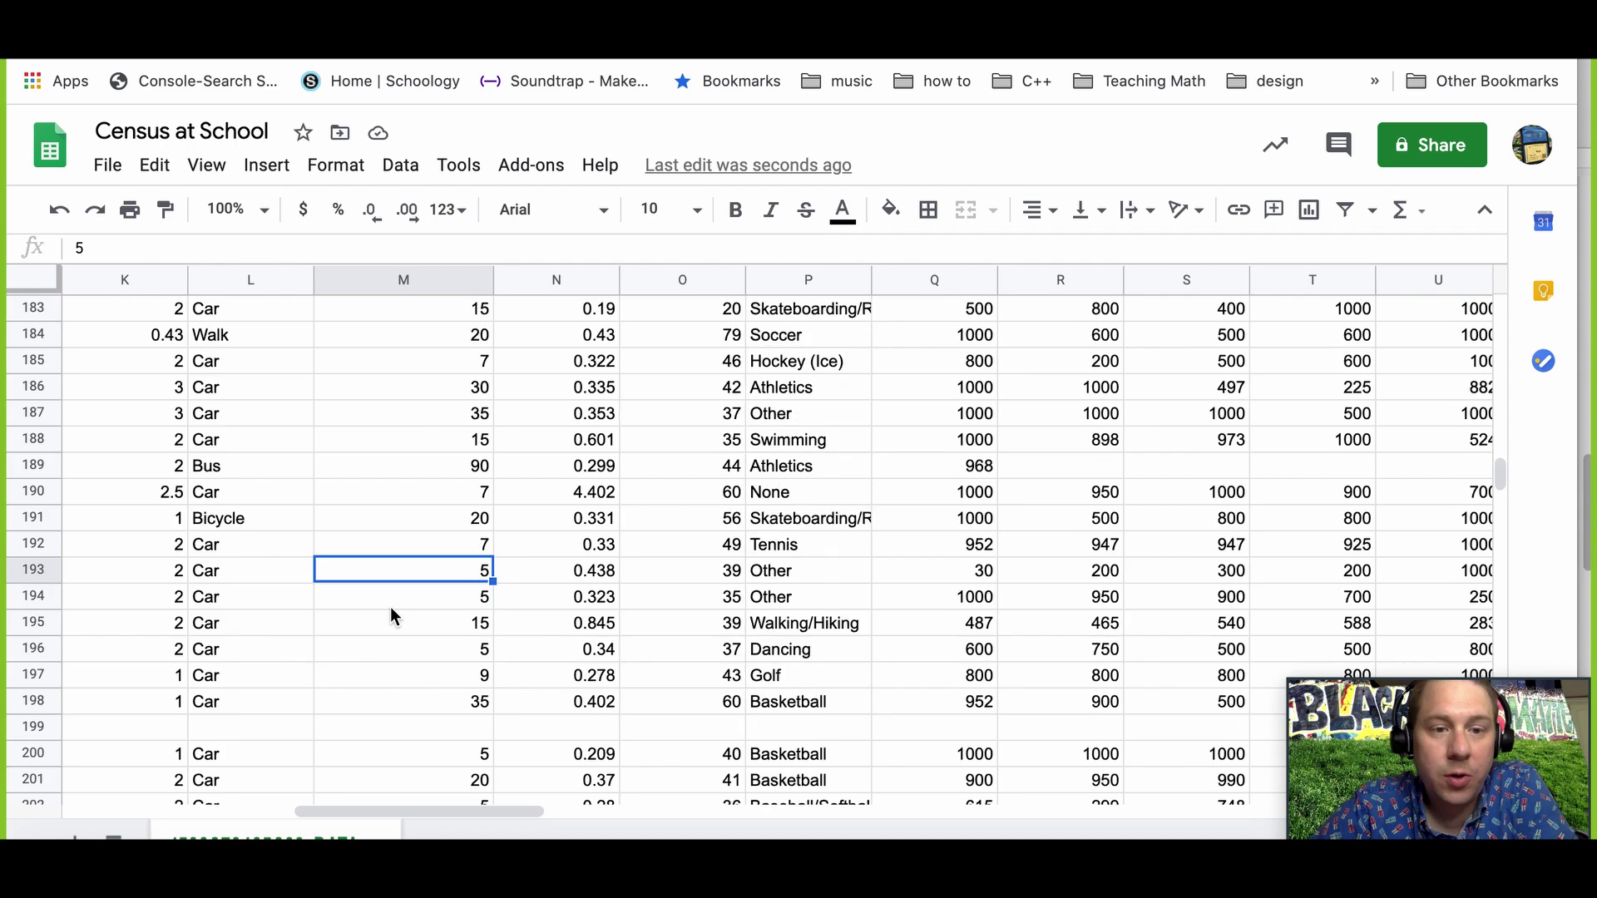
pyautogui.scroll(-7, 391, 606)
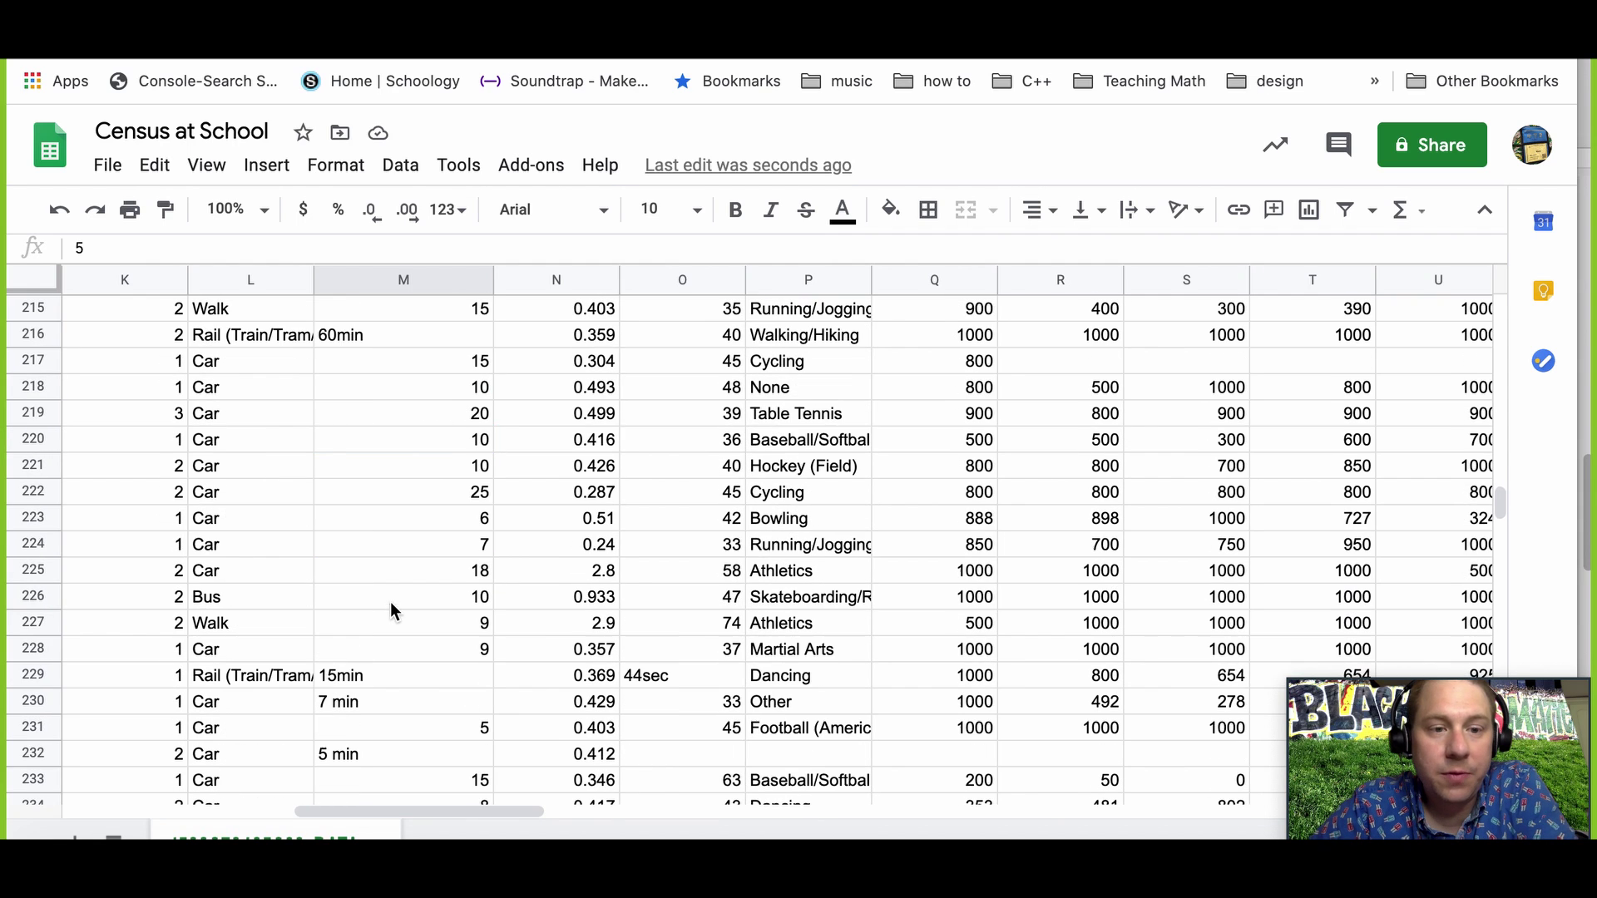
# Remove the unit text from the travel time in M216, keeping 60.
pyautogui.click(359, 346)
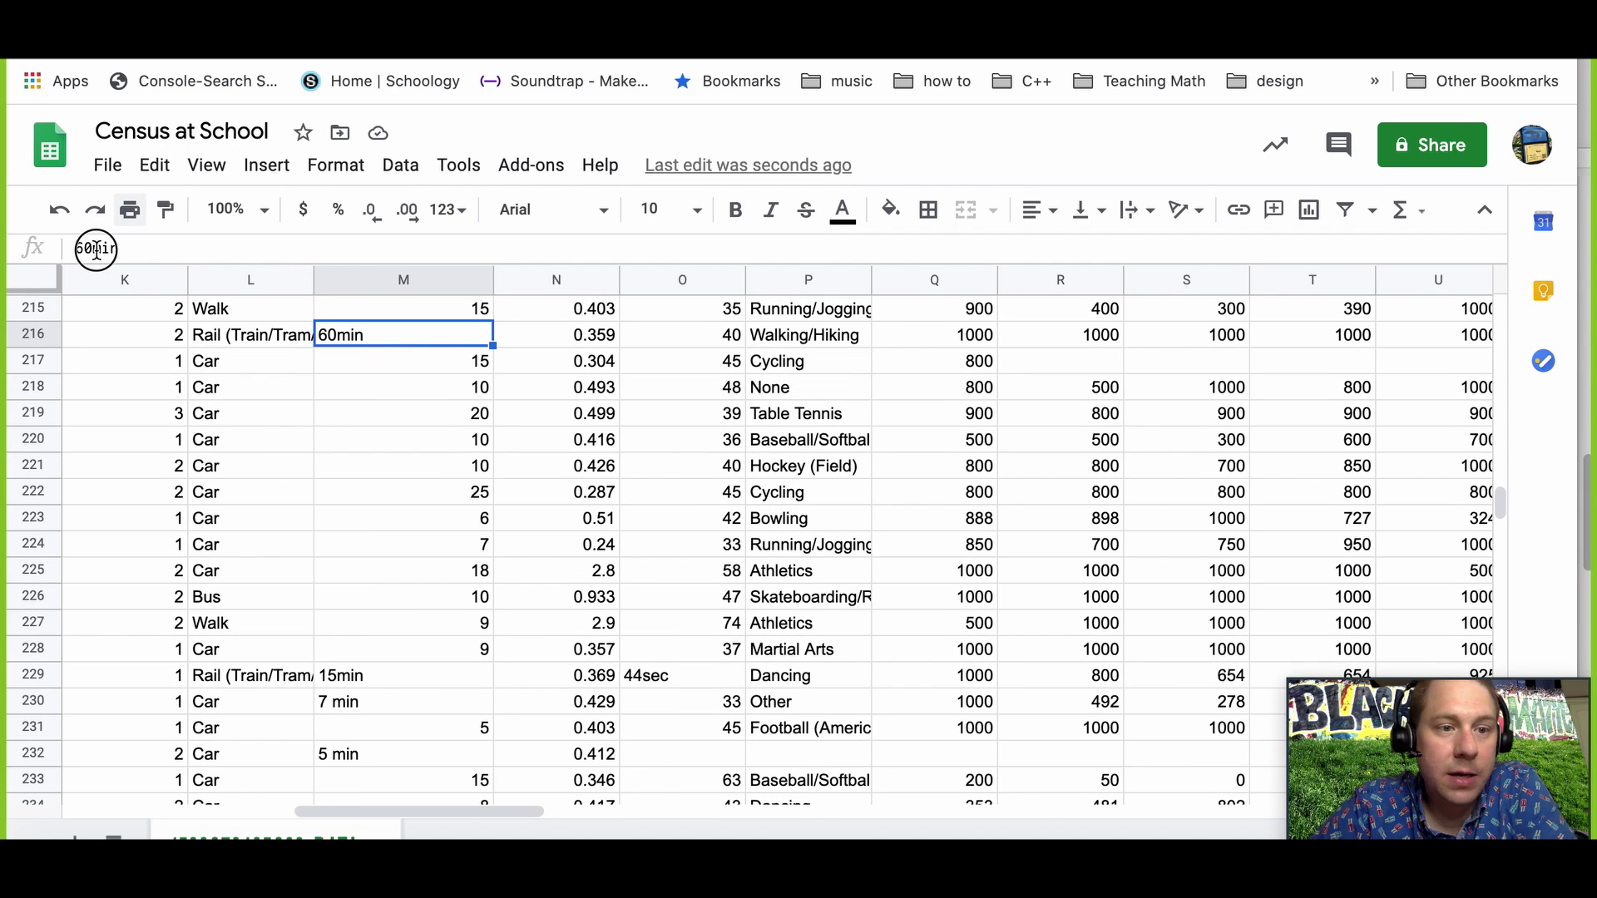
pyautogui.click(177, 248)
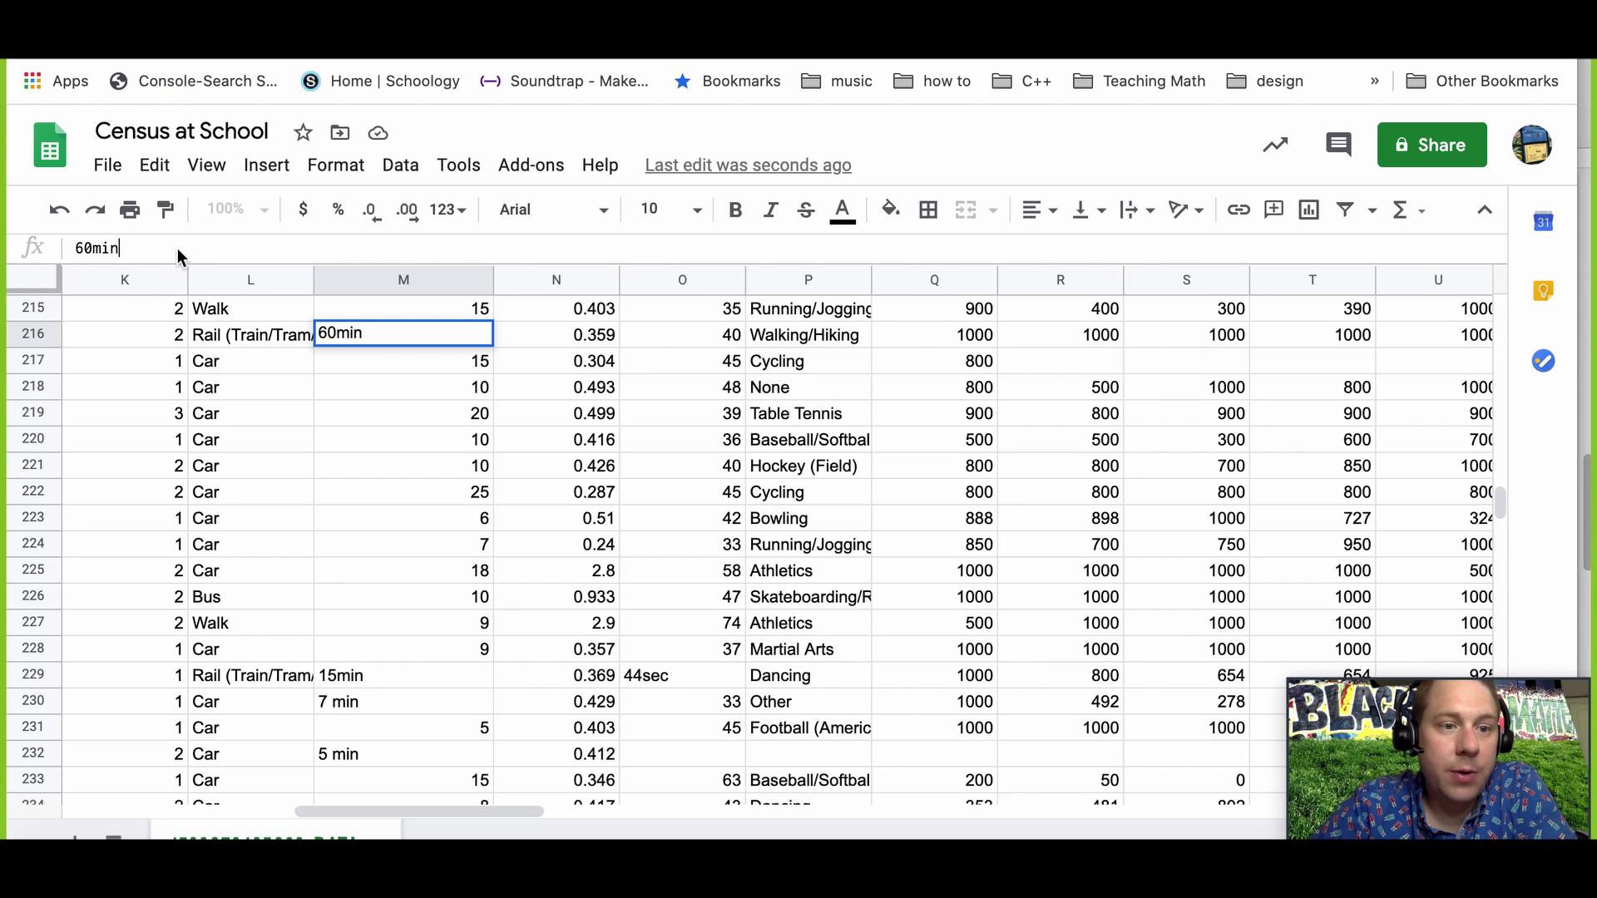
pyautogui.press('BackSpace')
pyautogui.press('BackSpace')
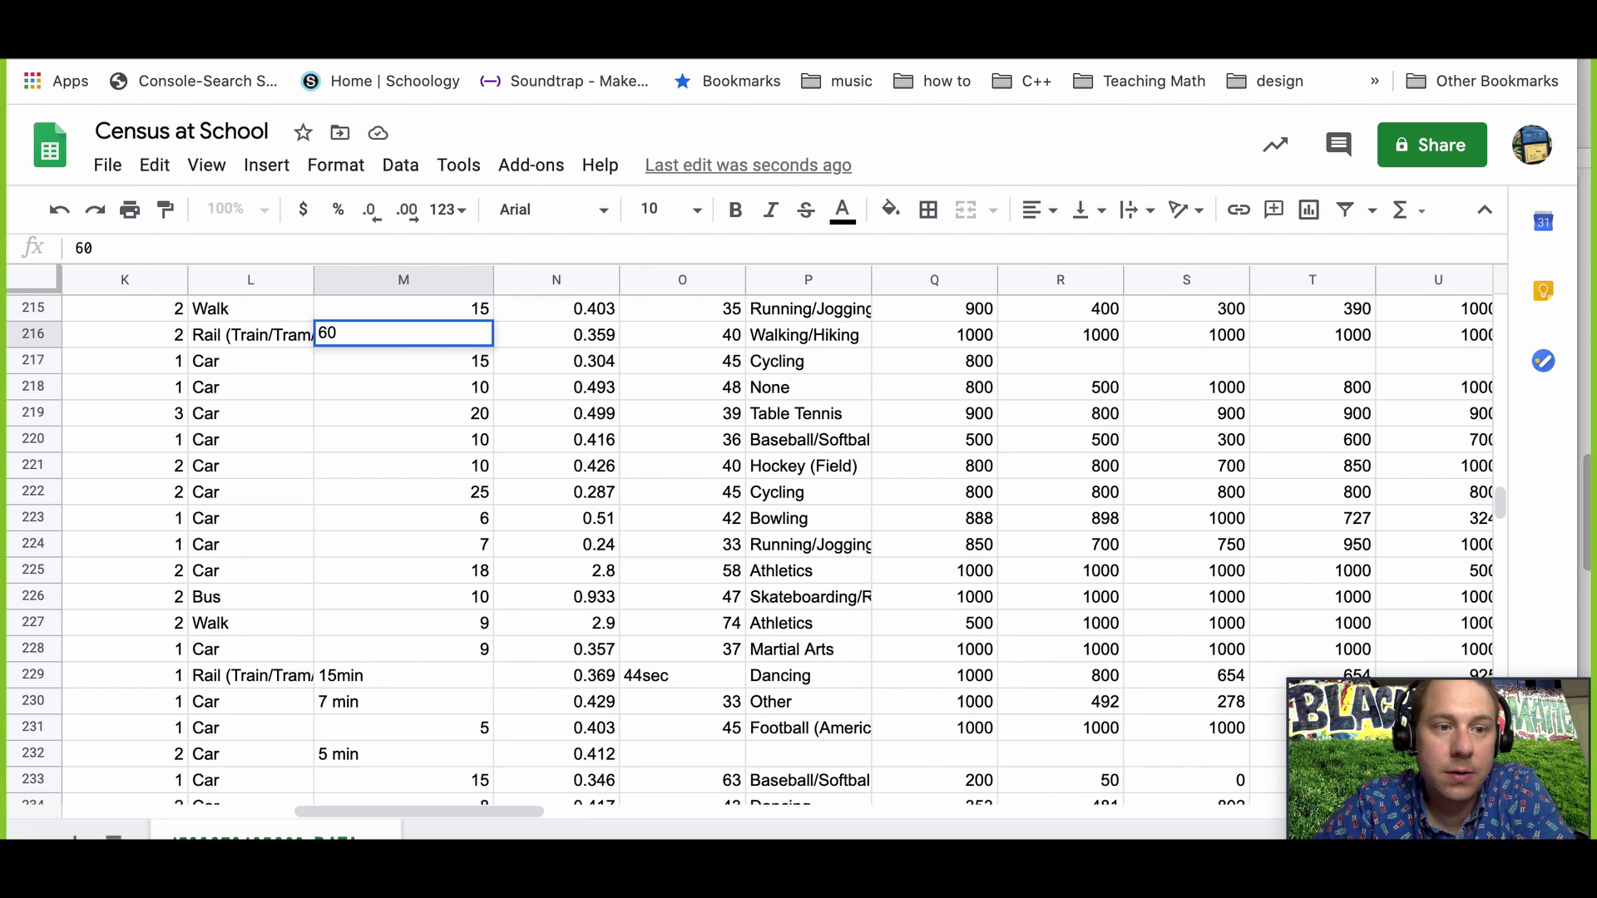
pyautogui.press('Return')
pyautogui.scroll(-1, 433, 524)
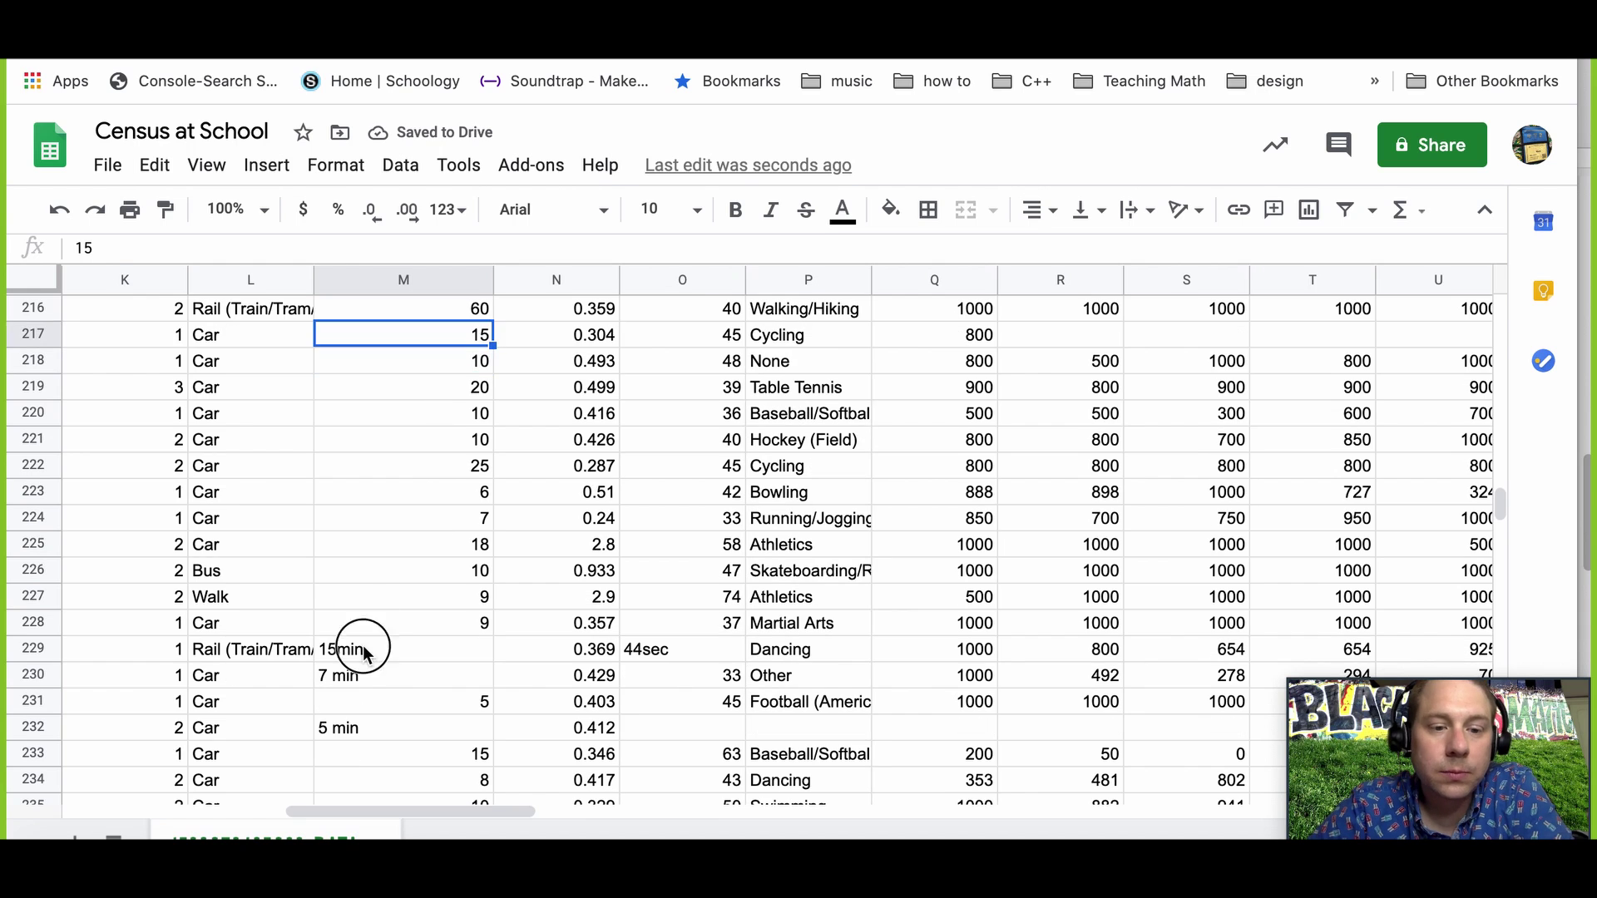
# Retype the travel times in M229 through M232 as the plain numbers 15, 7, 5 and 5.
pyautogui.click(363, 650)
pyautogui.write('15')
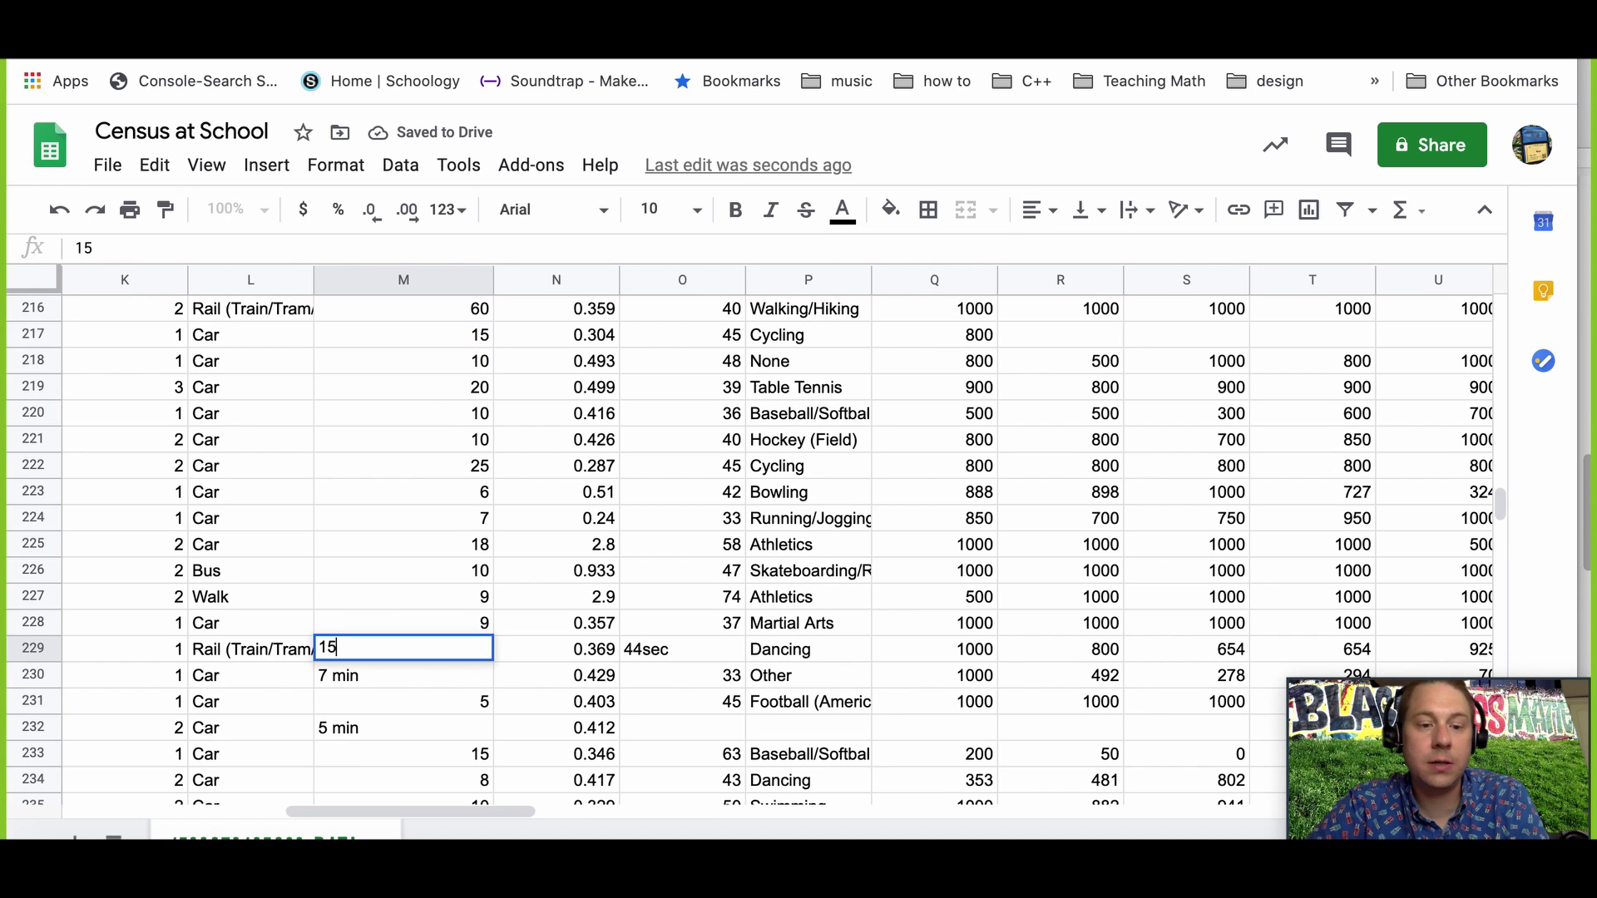
pyautogui.press('Return')
pyautogui.write('7')
pyautogui.press('Return')
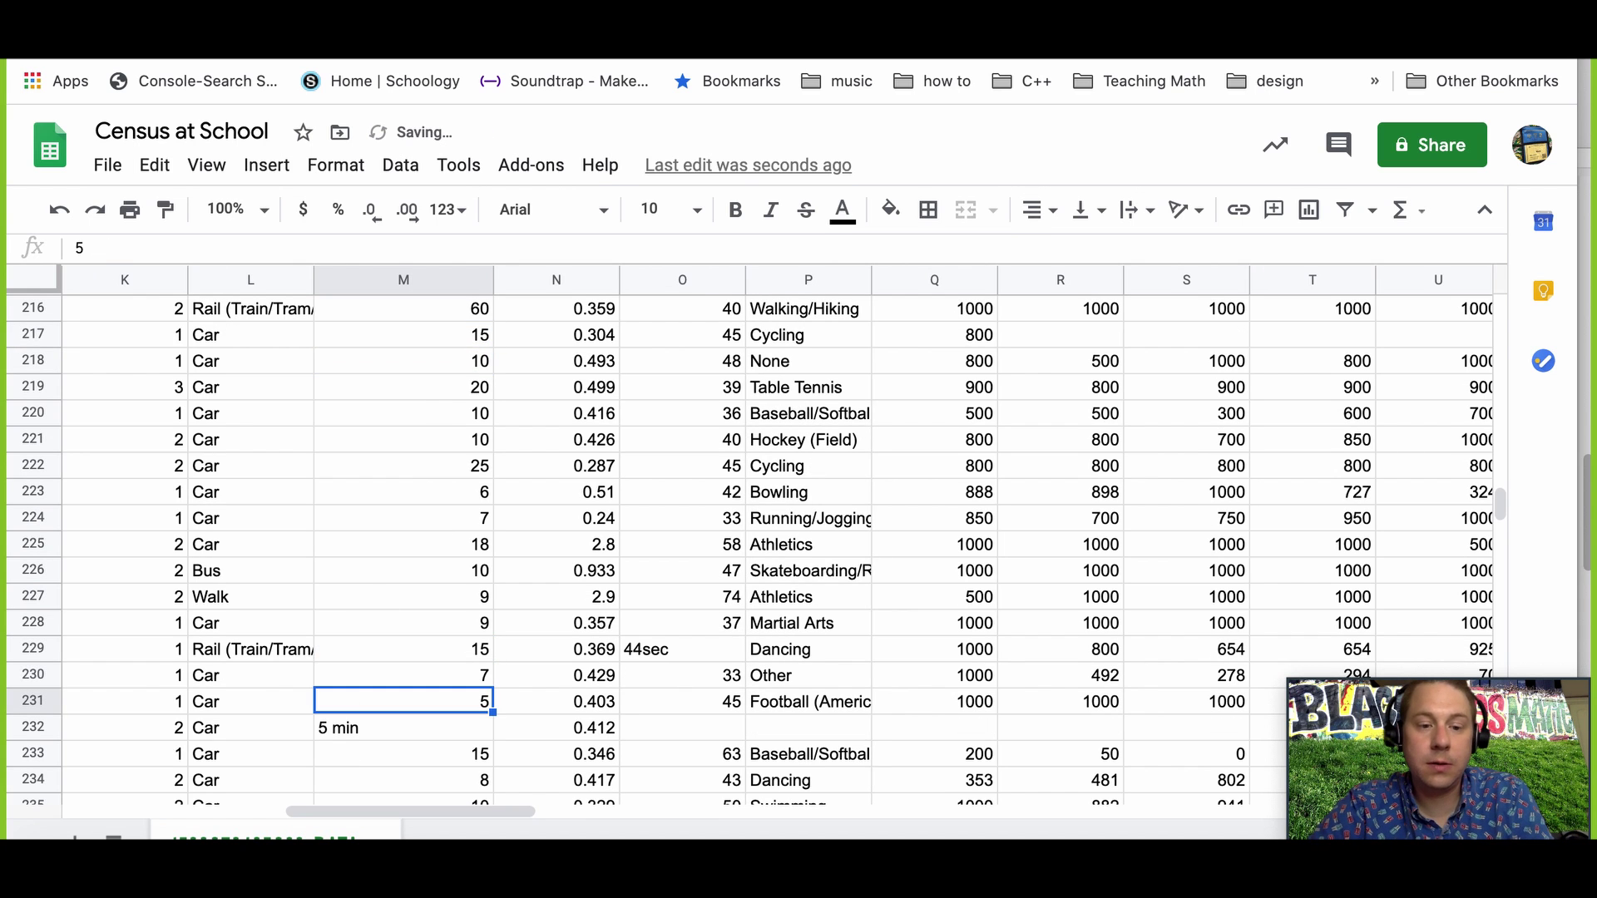
pyautogui.write('5')
pyautogui.press('Return')
pyautogui.write('5')
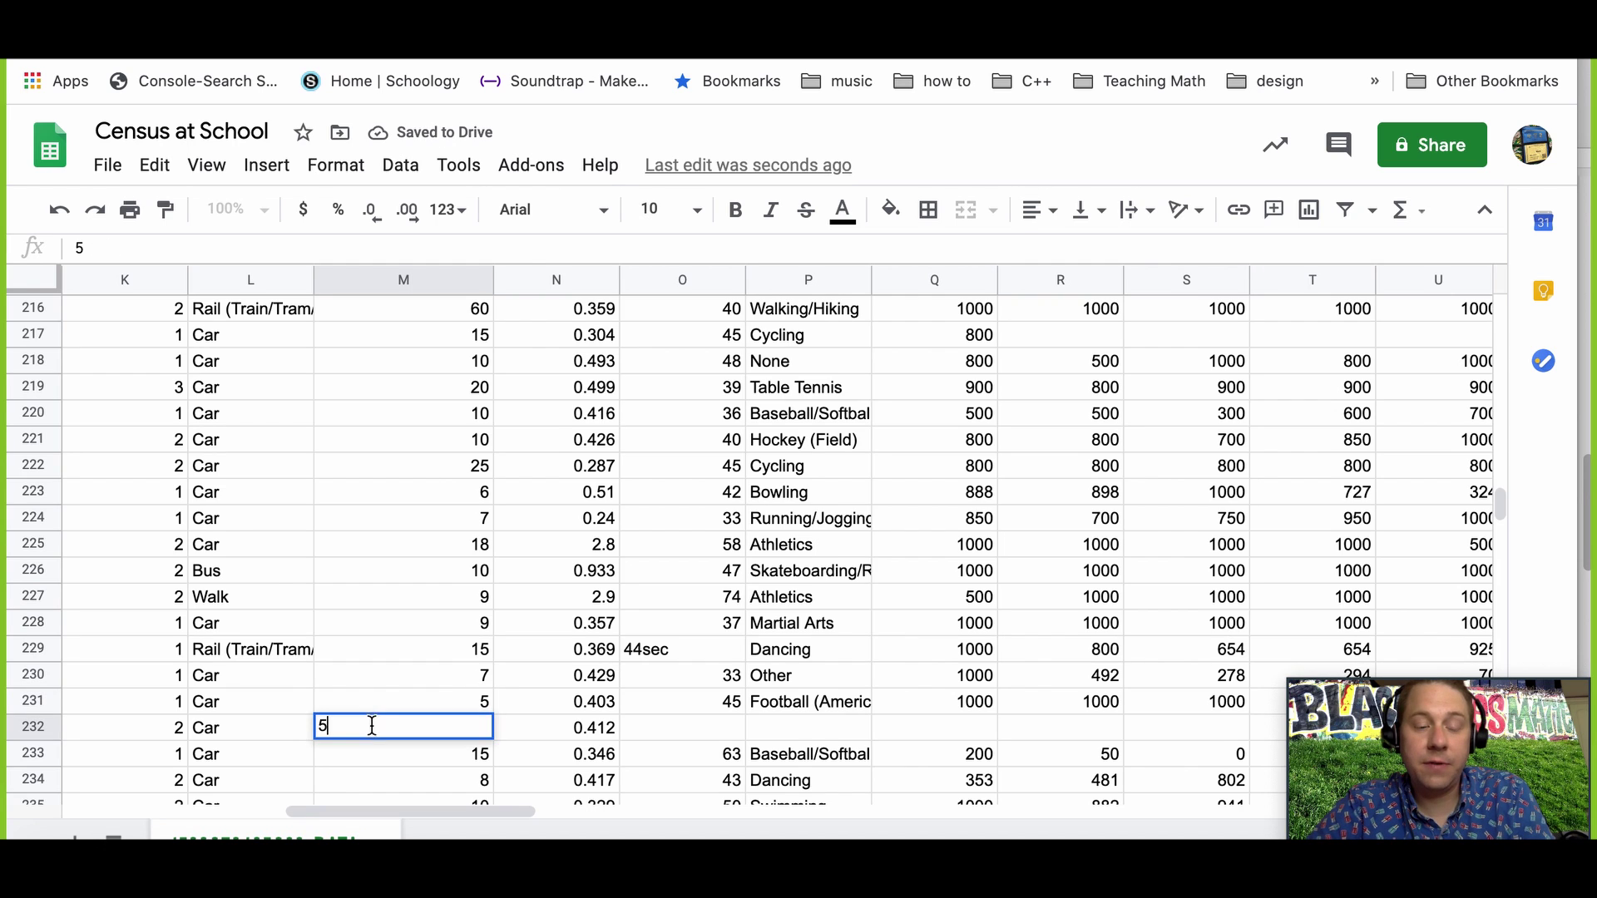
pyautogui.scroll(-4, 392, 720)
pyautogui.press('Return')
# Replace the travel times containing unit text with plain numbers: 7 in M268 and 91 in M276.
pyautogui.scroll(-9, 392, 720)
pyautogui.click(344, 544)
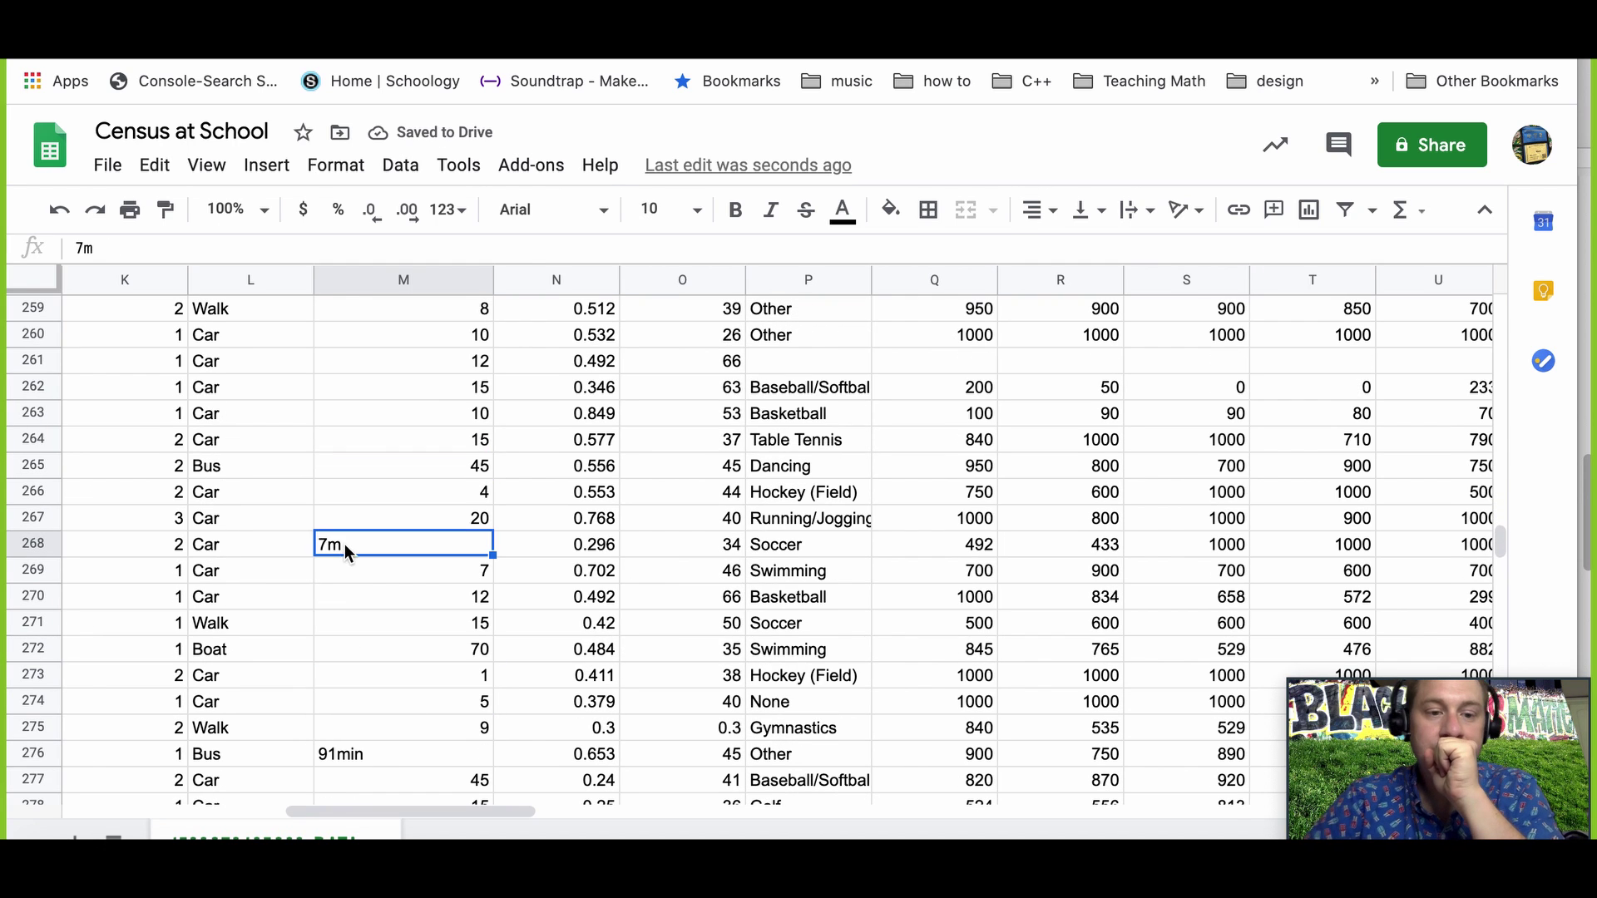
pyautogui.write('7')
pyautogui.click(371, 752)
pyautogui.write('91')
pyautogui.press('Return')
# Replace the mistyped travel time in M346 with 60.
pyautogui.scroll(-20, 396, 651)
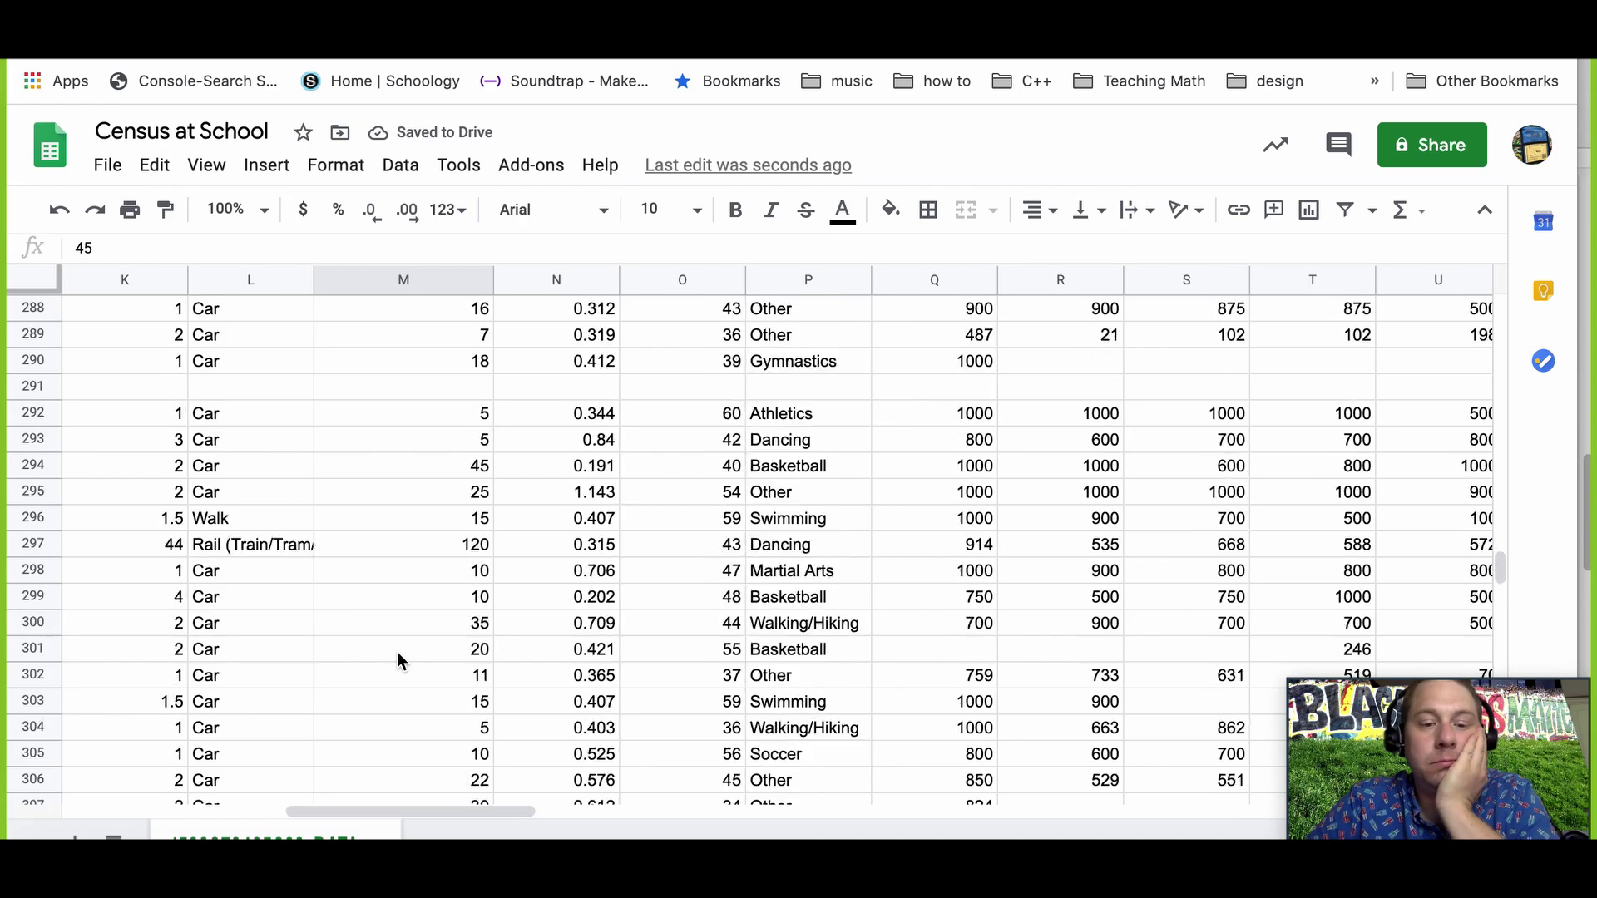
pyautogui.scroll(-2, 397, 651)
pyautogui.click(422, 464)
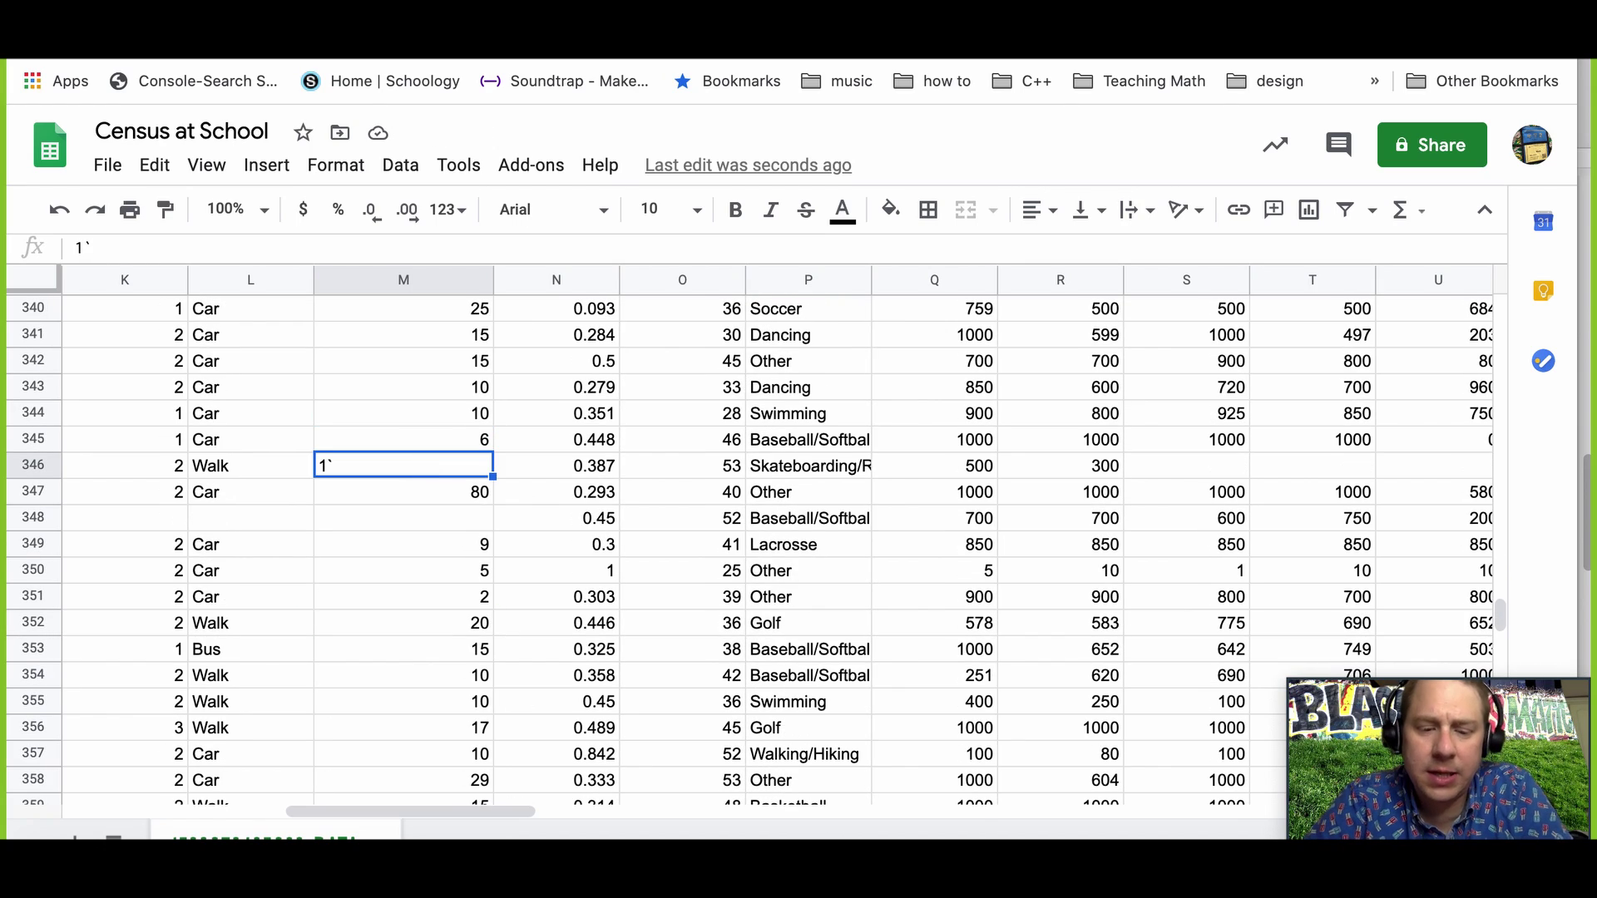
pyautogui.write('60')
pyautogui.press('Return')
# Check the travel times below row 346 for further non-numeric entries and return toward the start of the sheet.
pyautogui.scroll(-5, 397, 524)
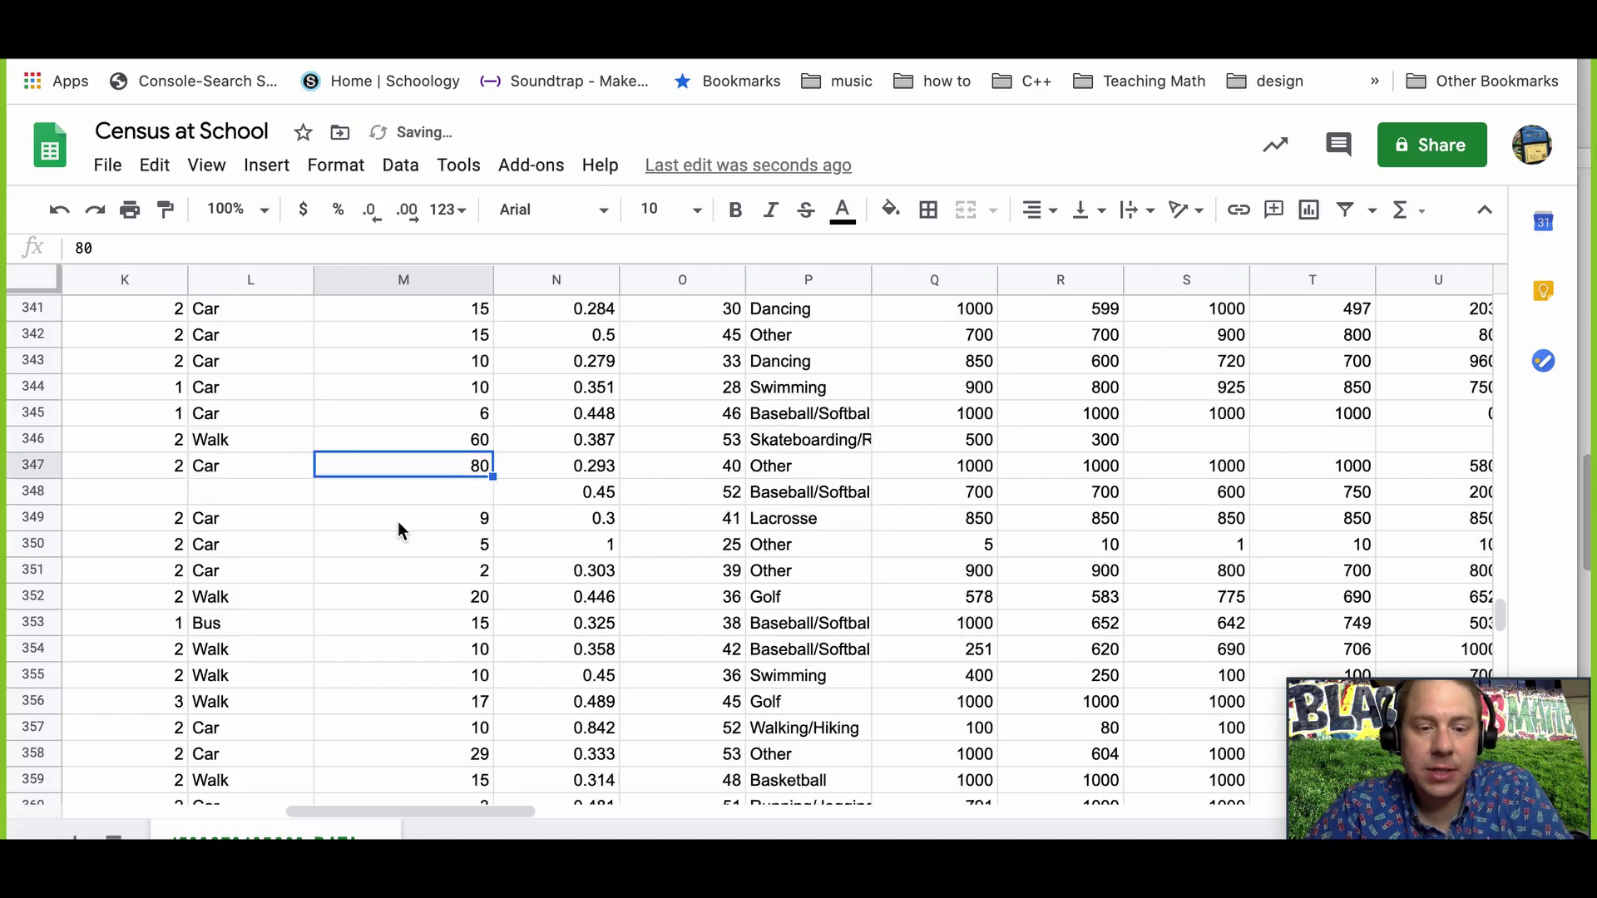
pyautogui.scroll(-20, 397, 521)
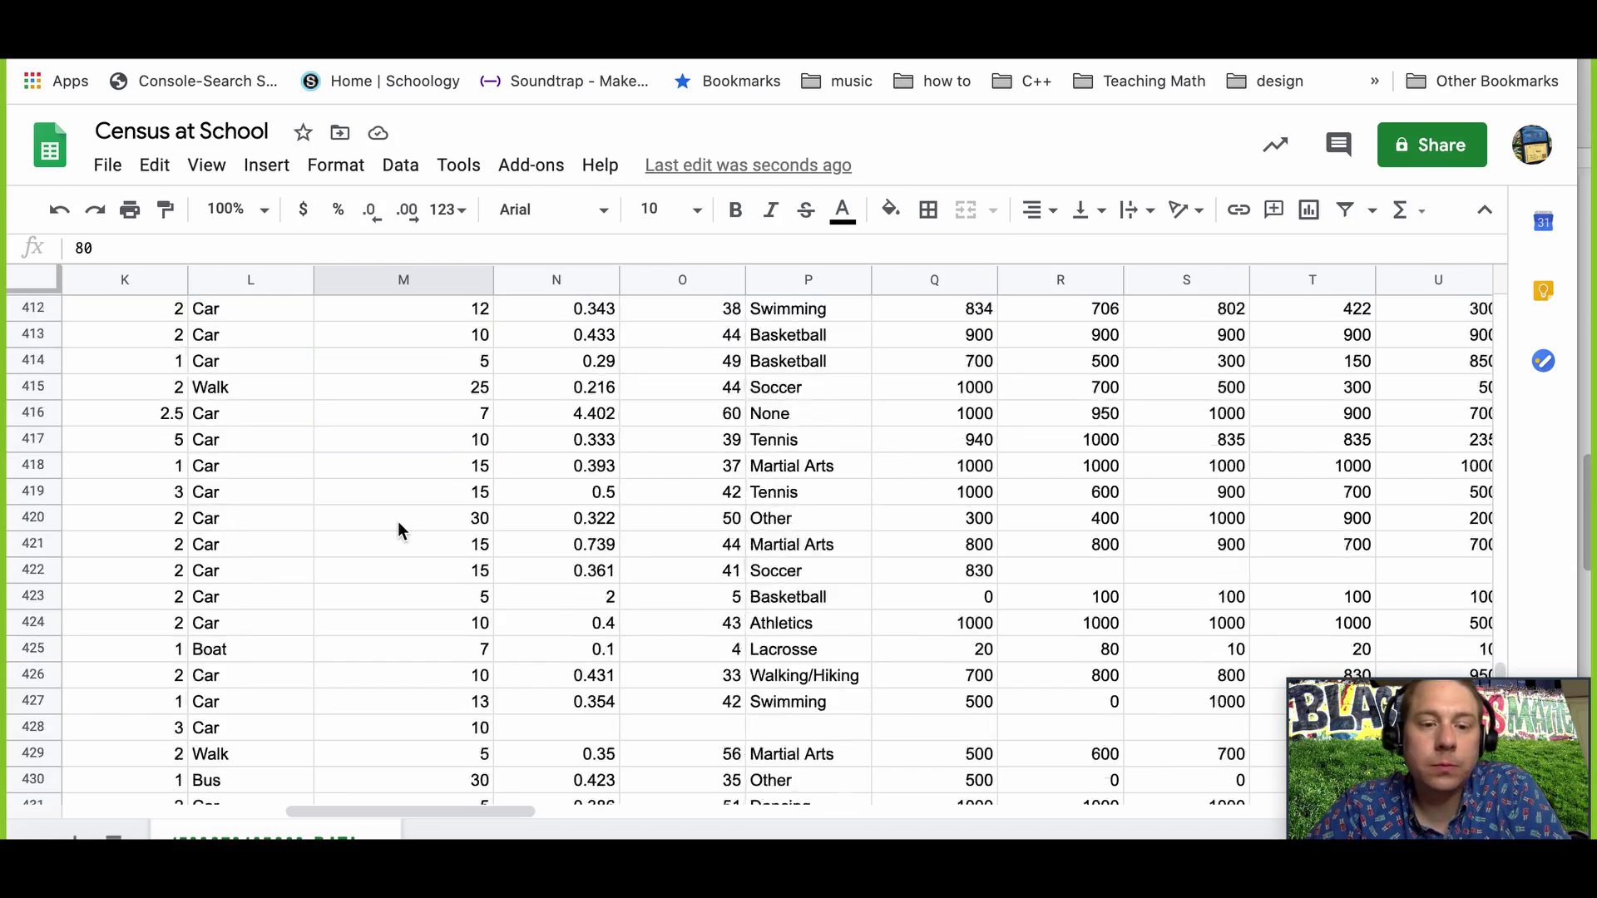
pyautogui.scroll(20, 397, 522)
pyautogui.hscroll(-5, 398, 522)
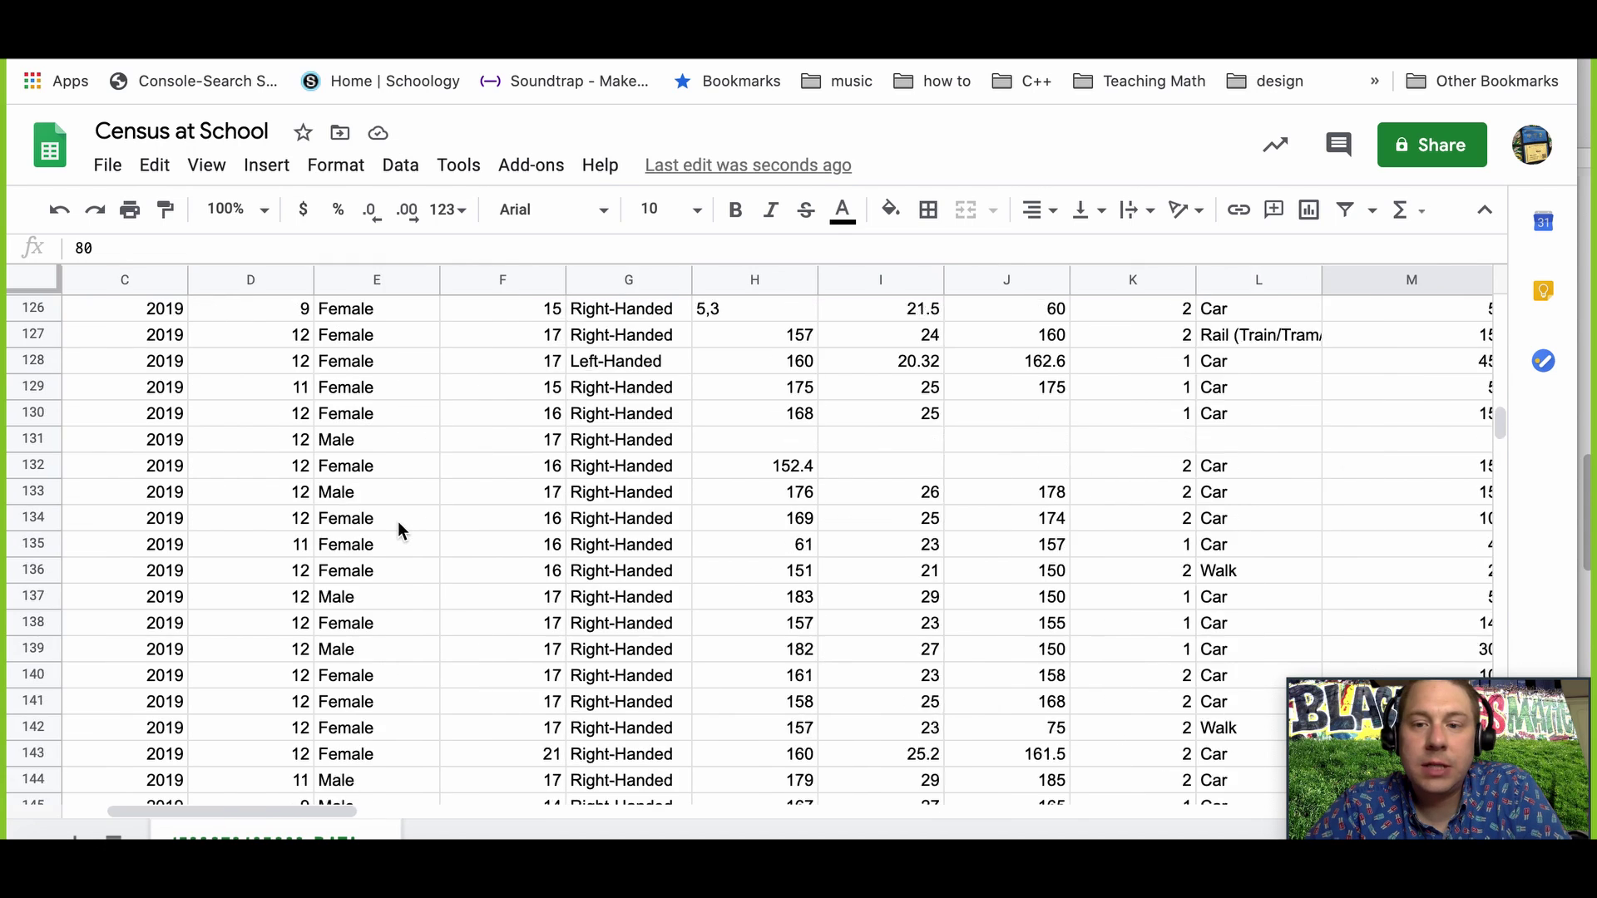
# Calculate the median travel time to school in N1 with the formula =median(M3:M503).
pyautogui.scroll(12, 394, 521)
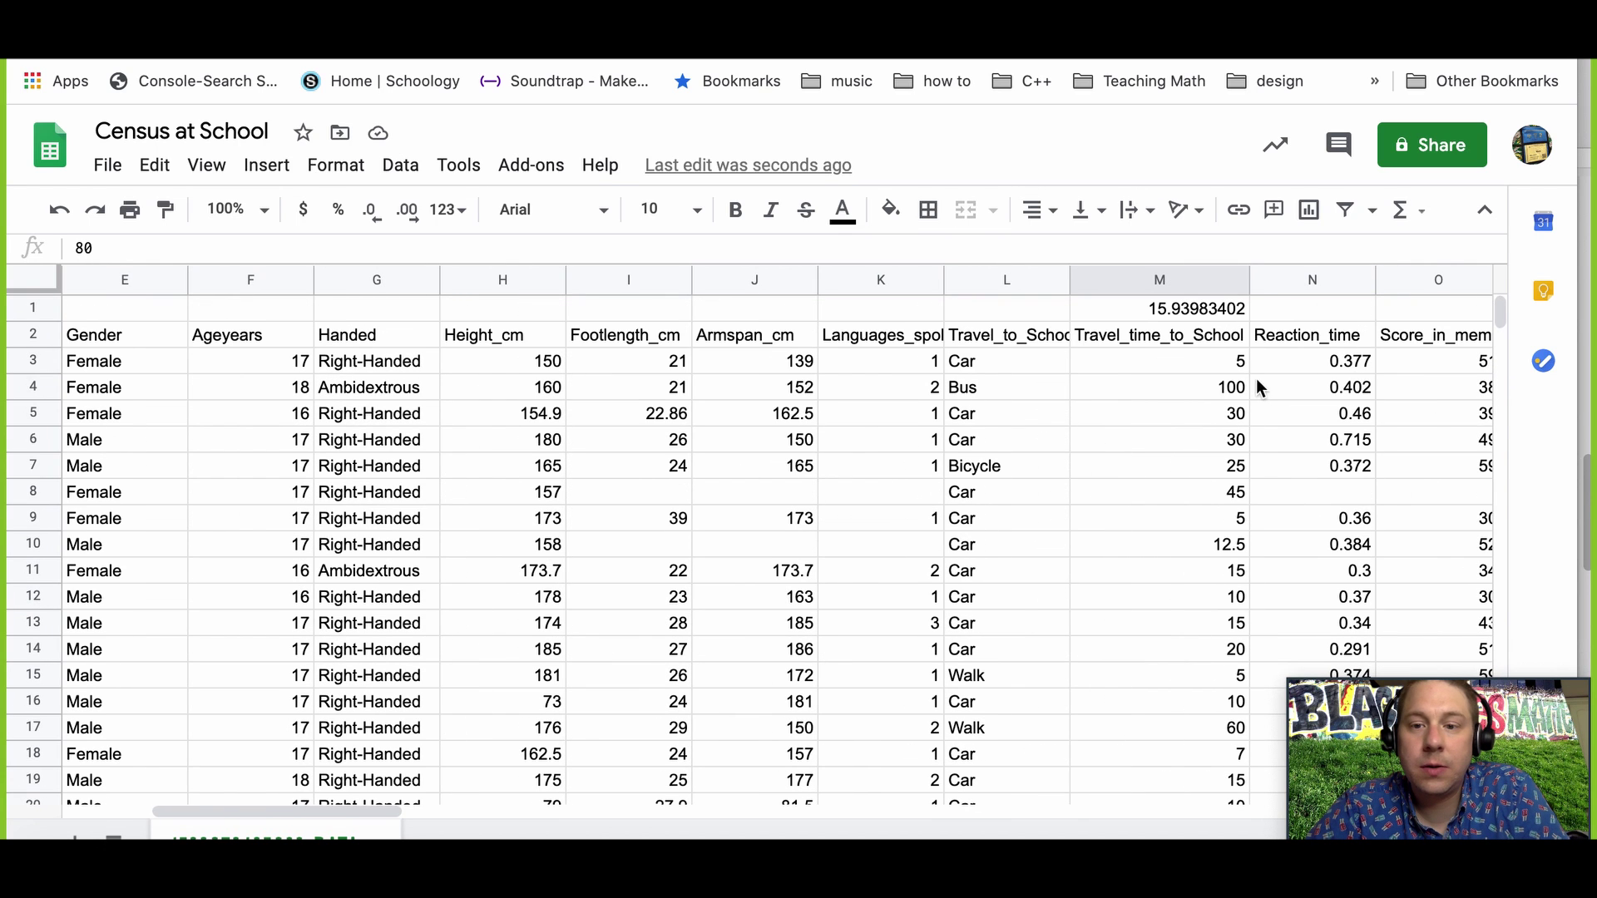
pyautogui.click(1224, 314)
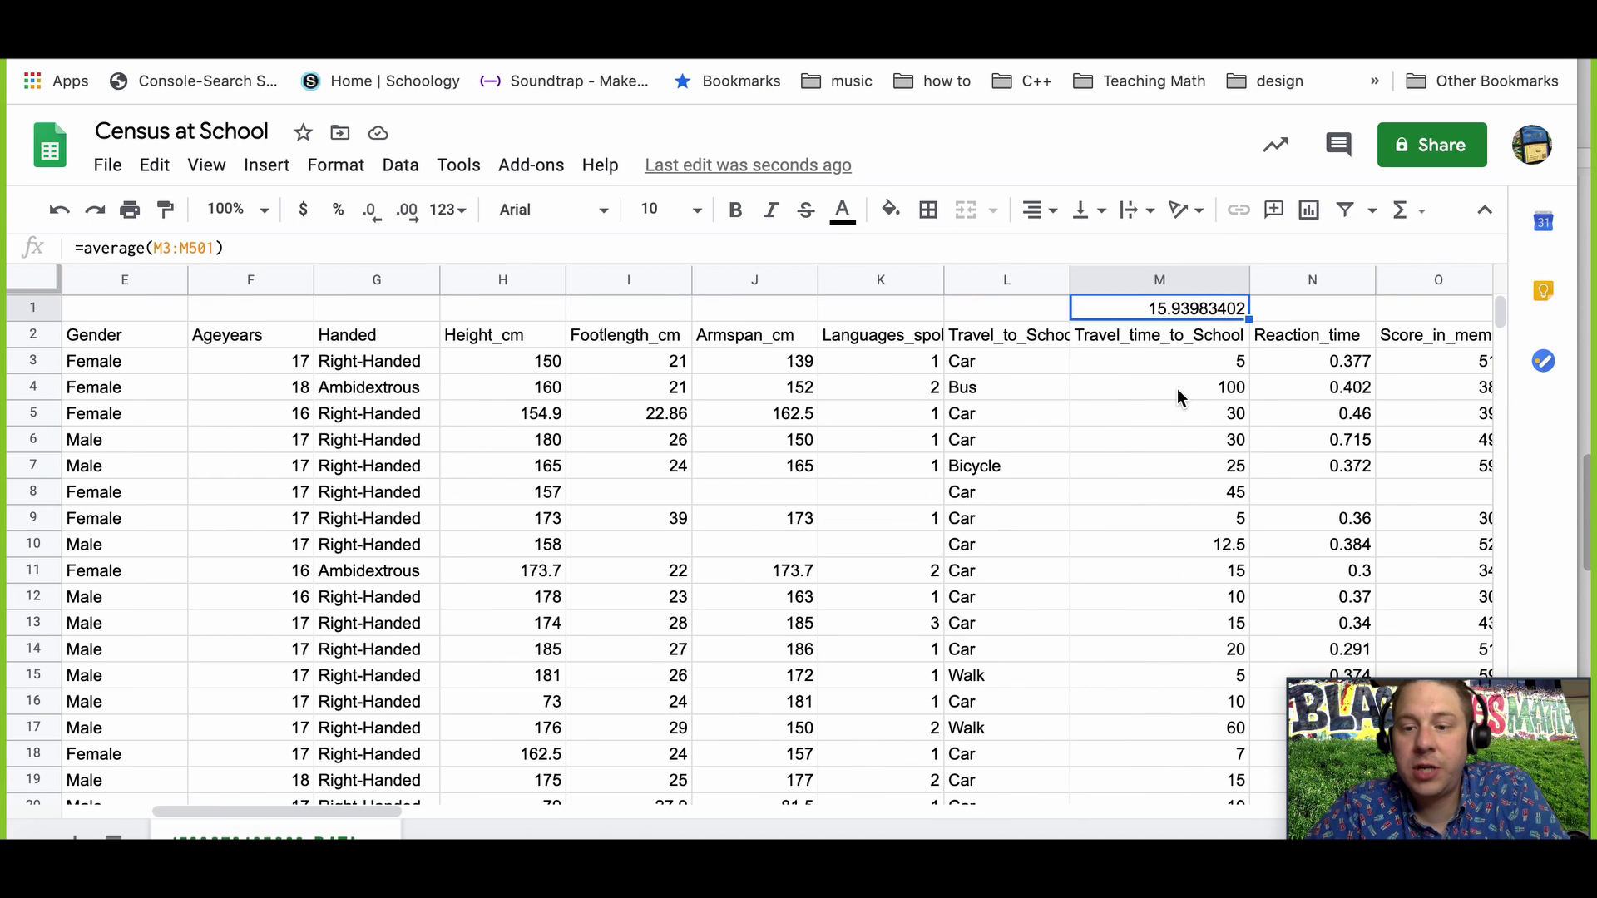
pyautogui.hscroll(3, 1158, 387)
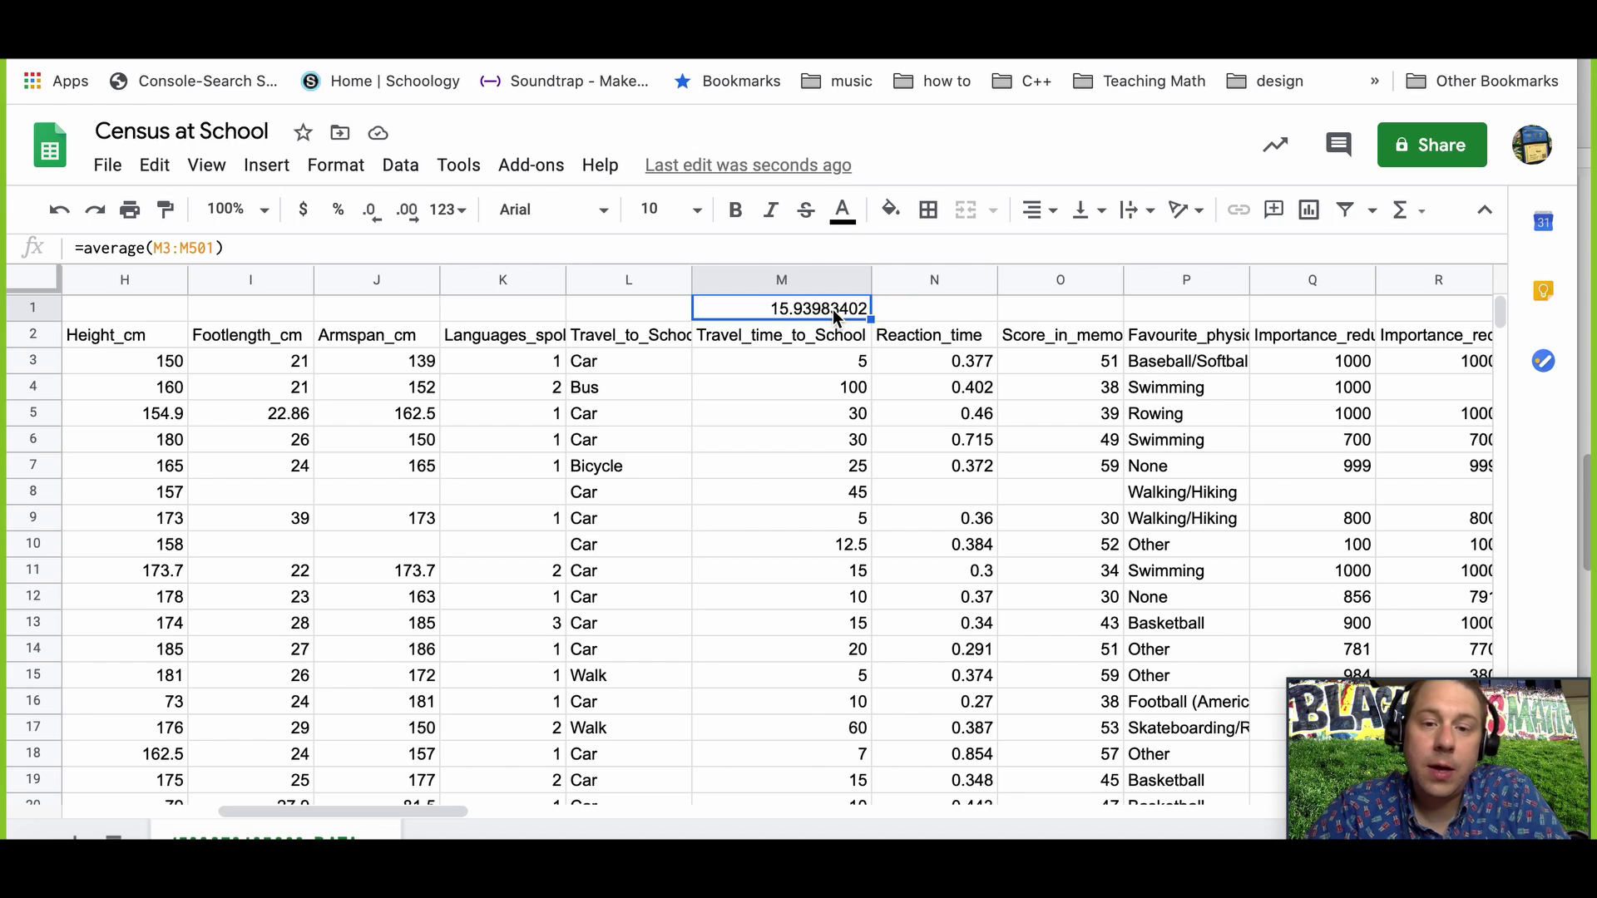
pyautogui.click(913, 315)
pyautogui.write('=')
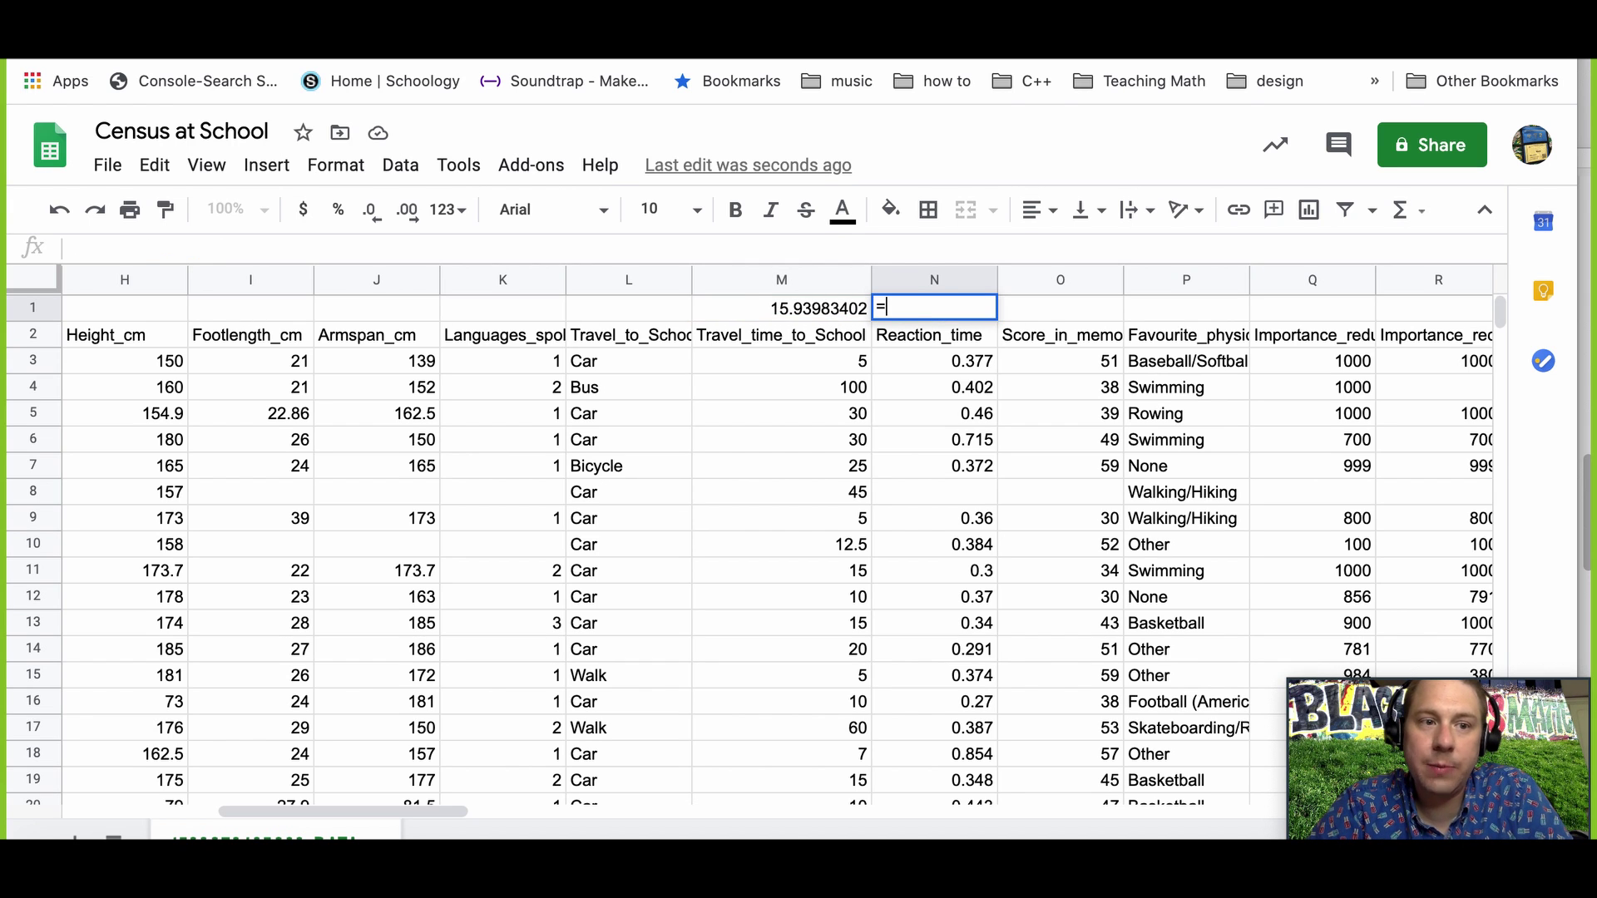
pyautogui.write('median(')
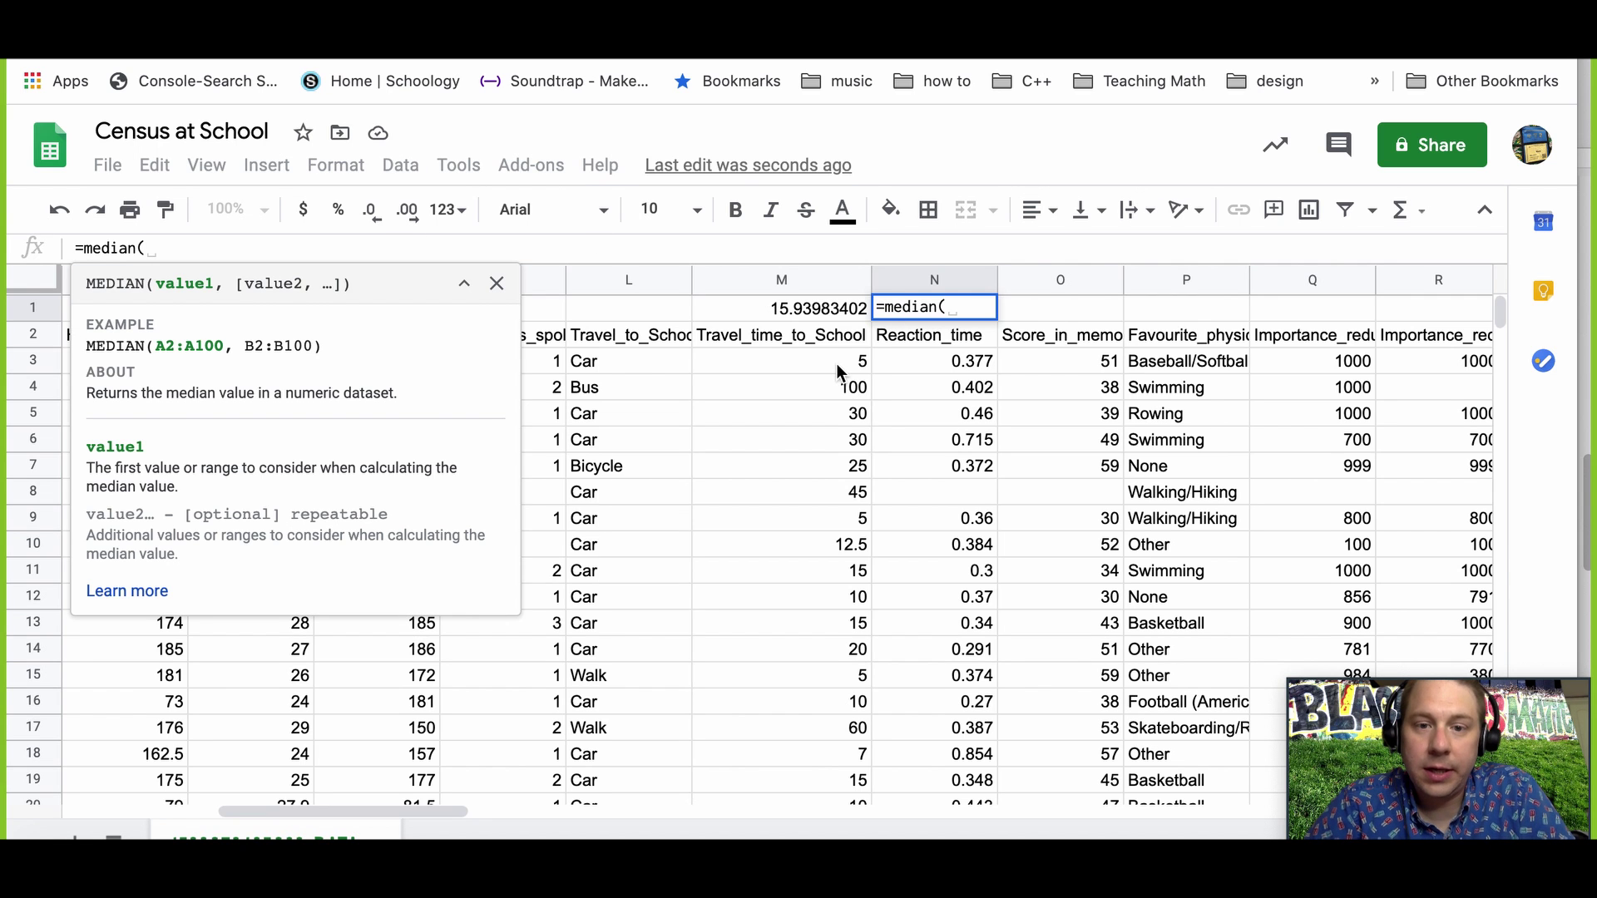
pyautogui.moveTo(839, 371); pyautogui.dragTo(872, 686)
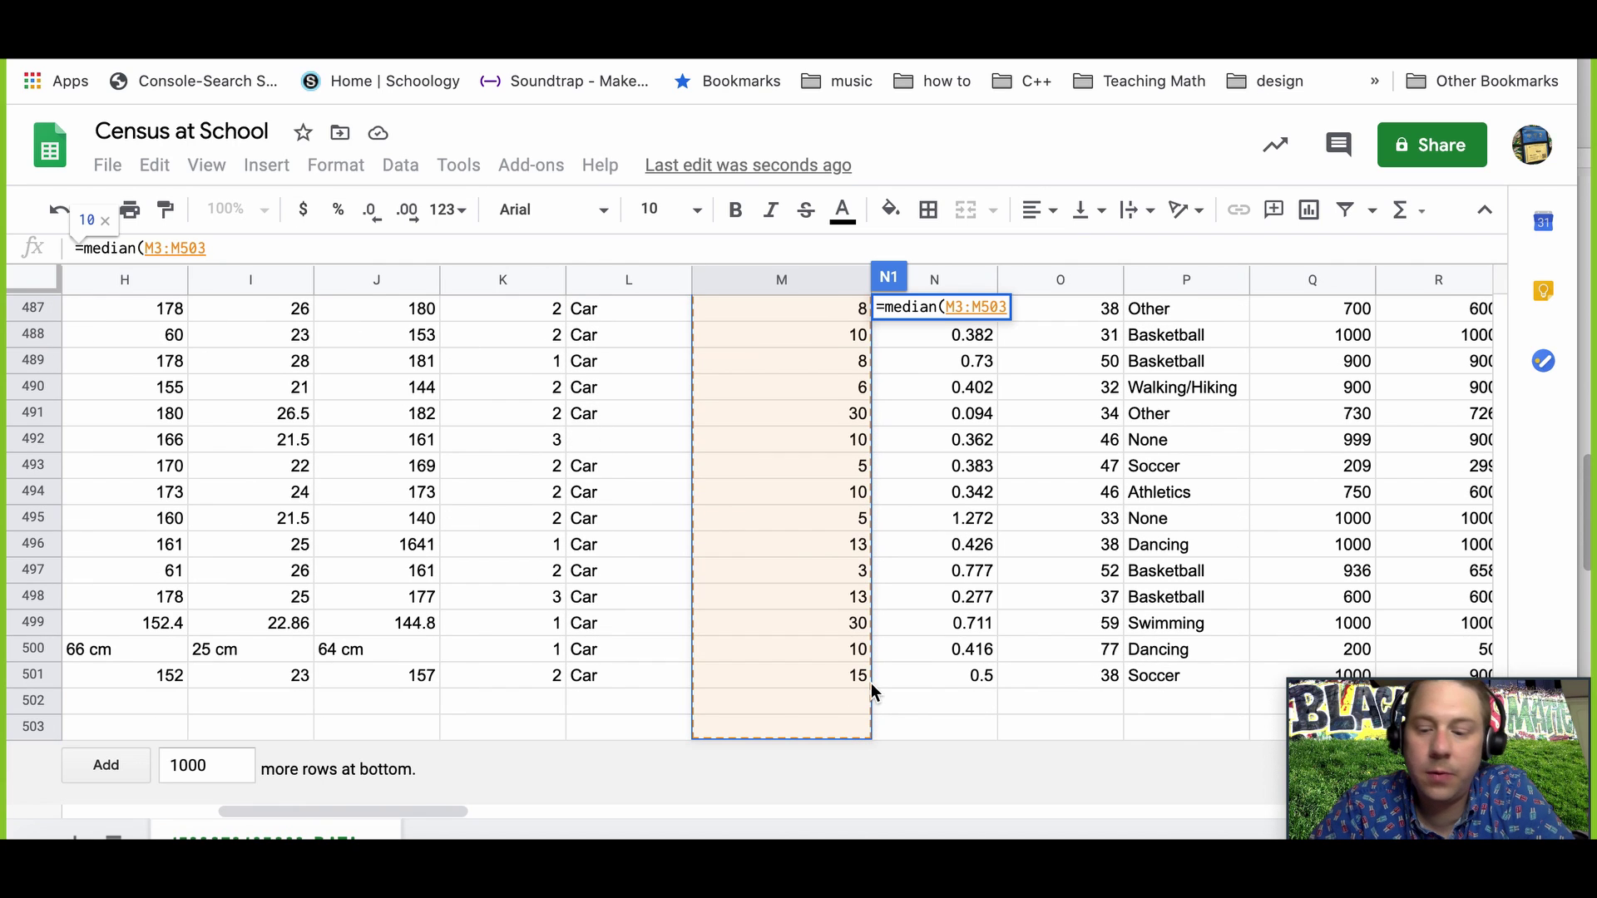
pyautogui.press('Return')
pyautogui.click(831, 447)
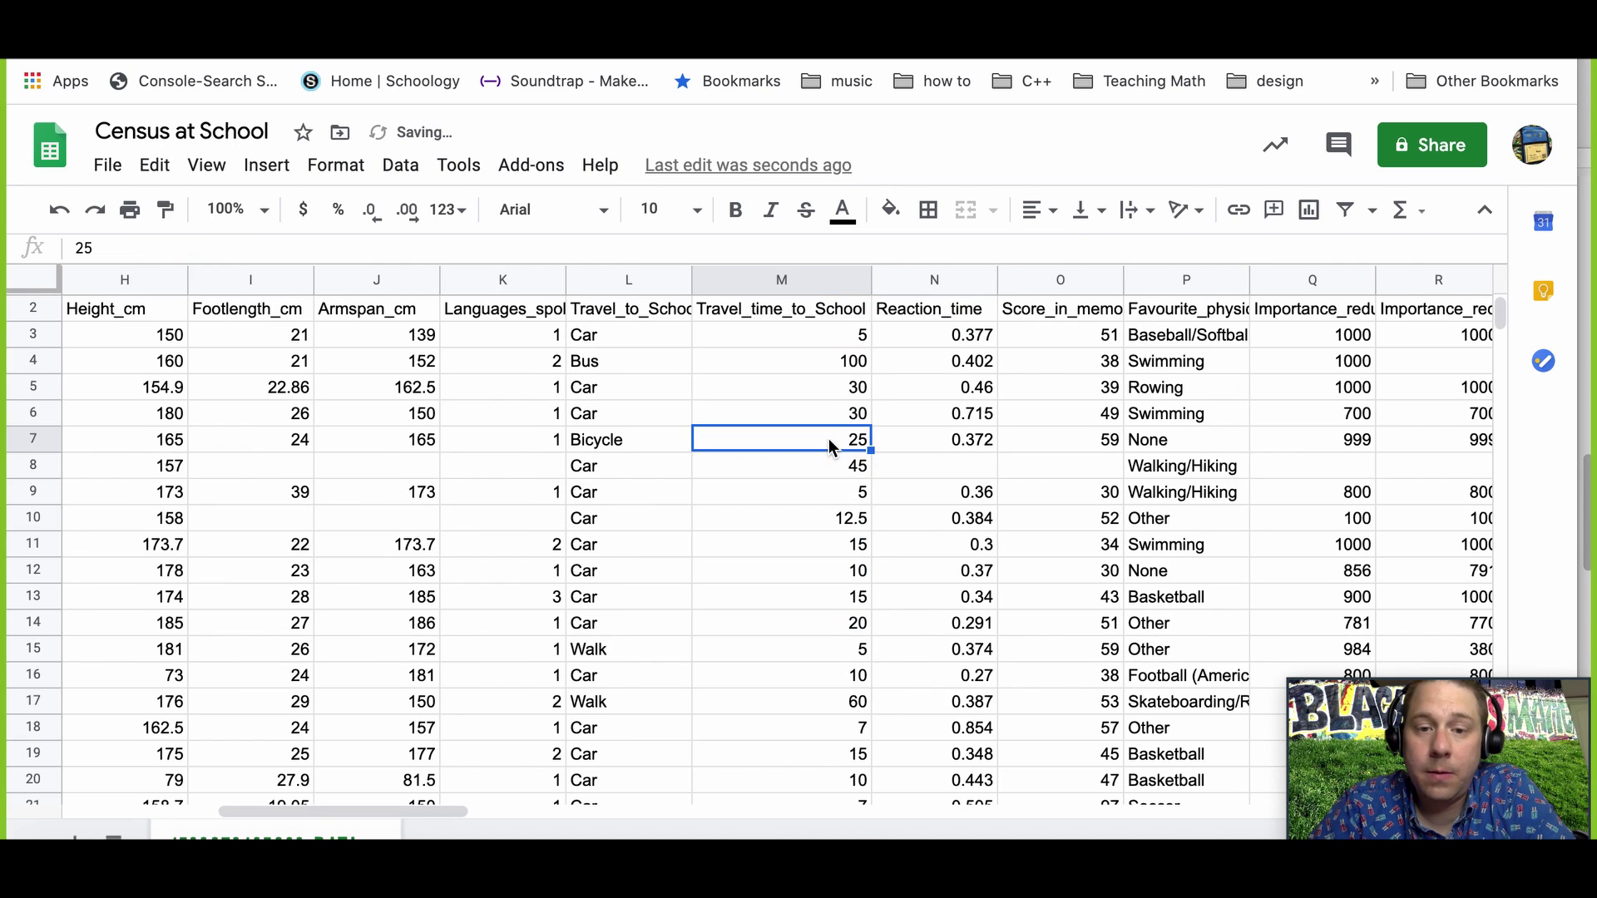
pyautogui.scroll(1, 826, 403)
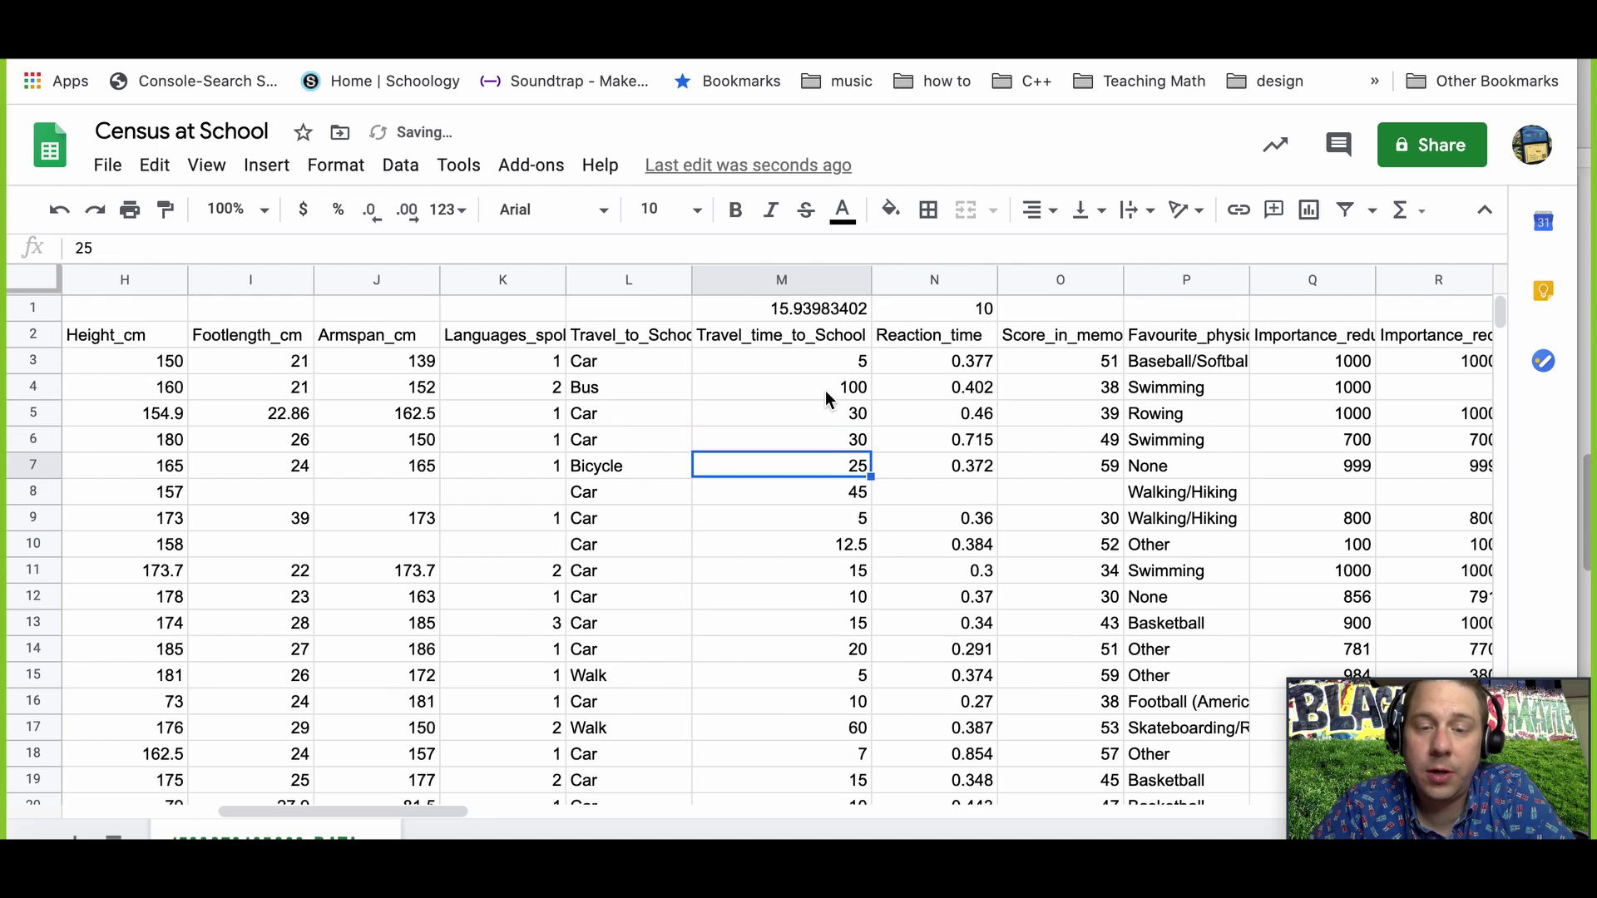
pyautogui.click(975, 309)
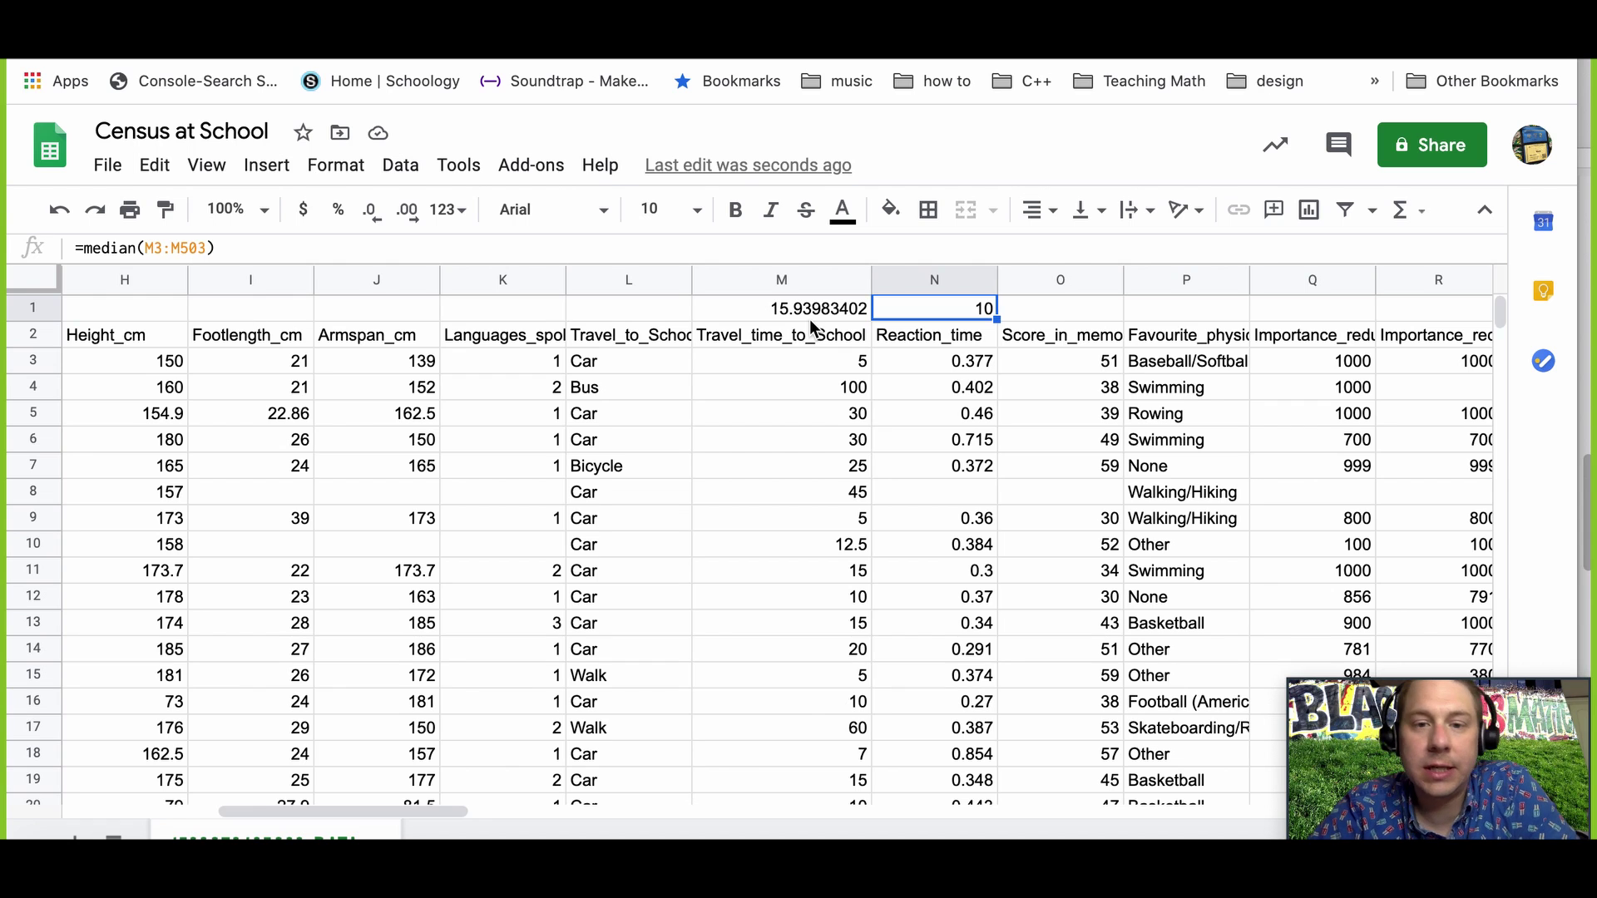
# Copy all travel times to school, from M3 down to the last record.
pyautogui.click(807, 378)
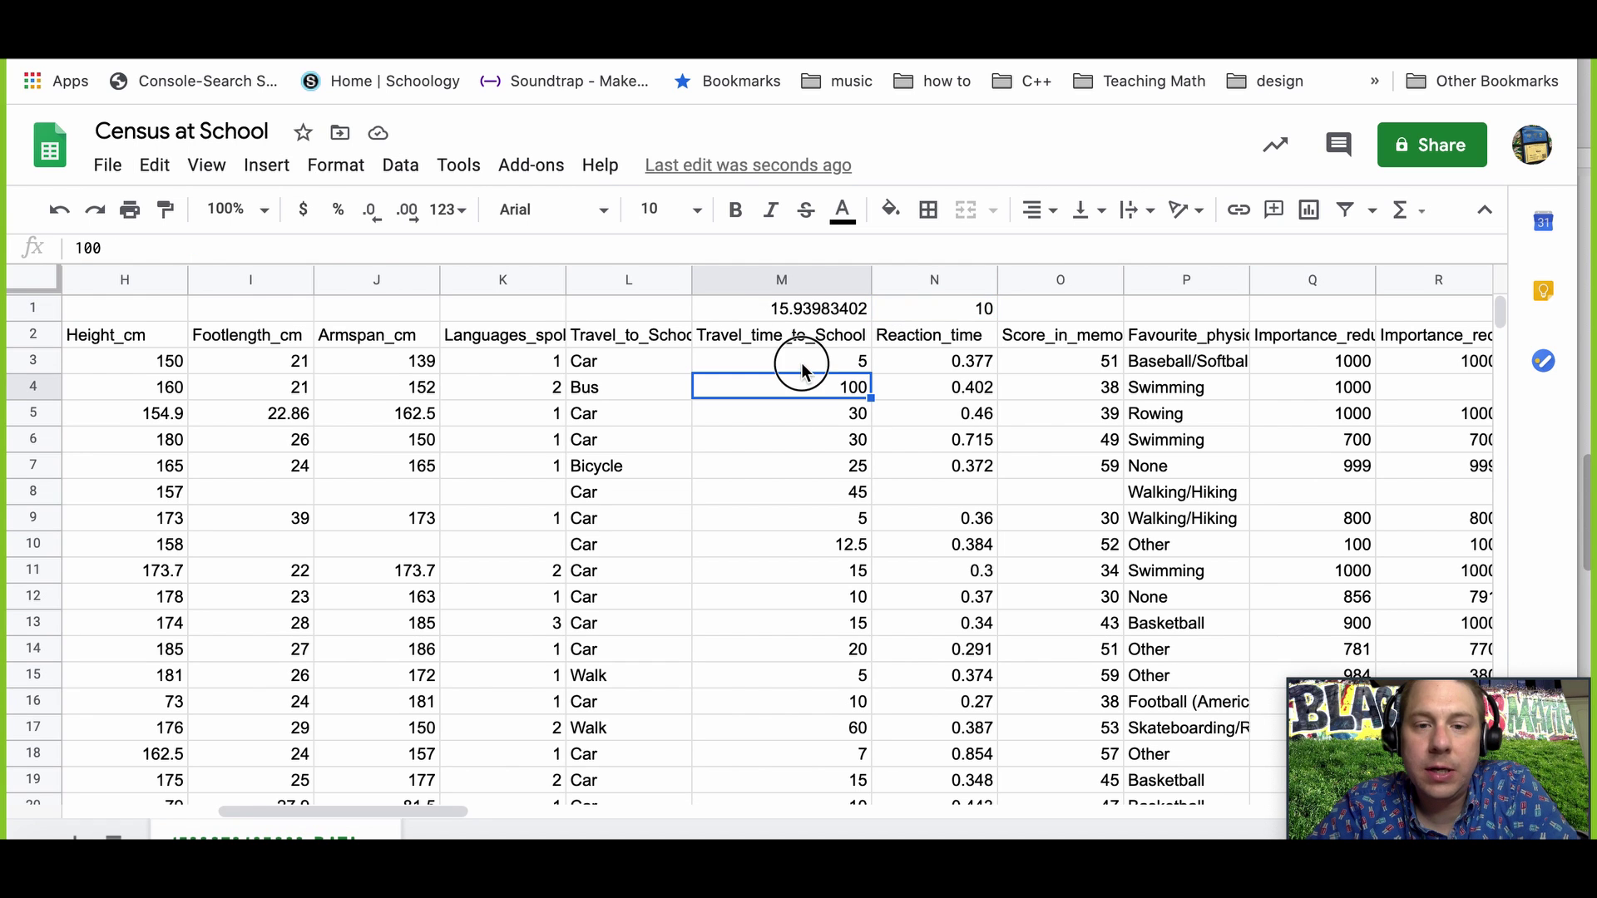
pyautogui.click(802, 365)
pyautogui.keyDown('shift'); pyautogui.click(713, 364); pyautogui.keyUp('shift')
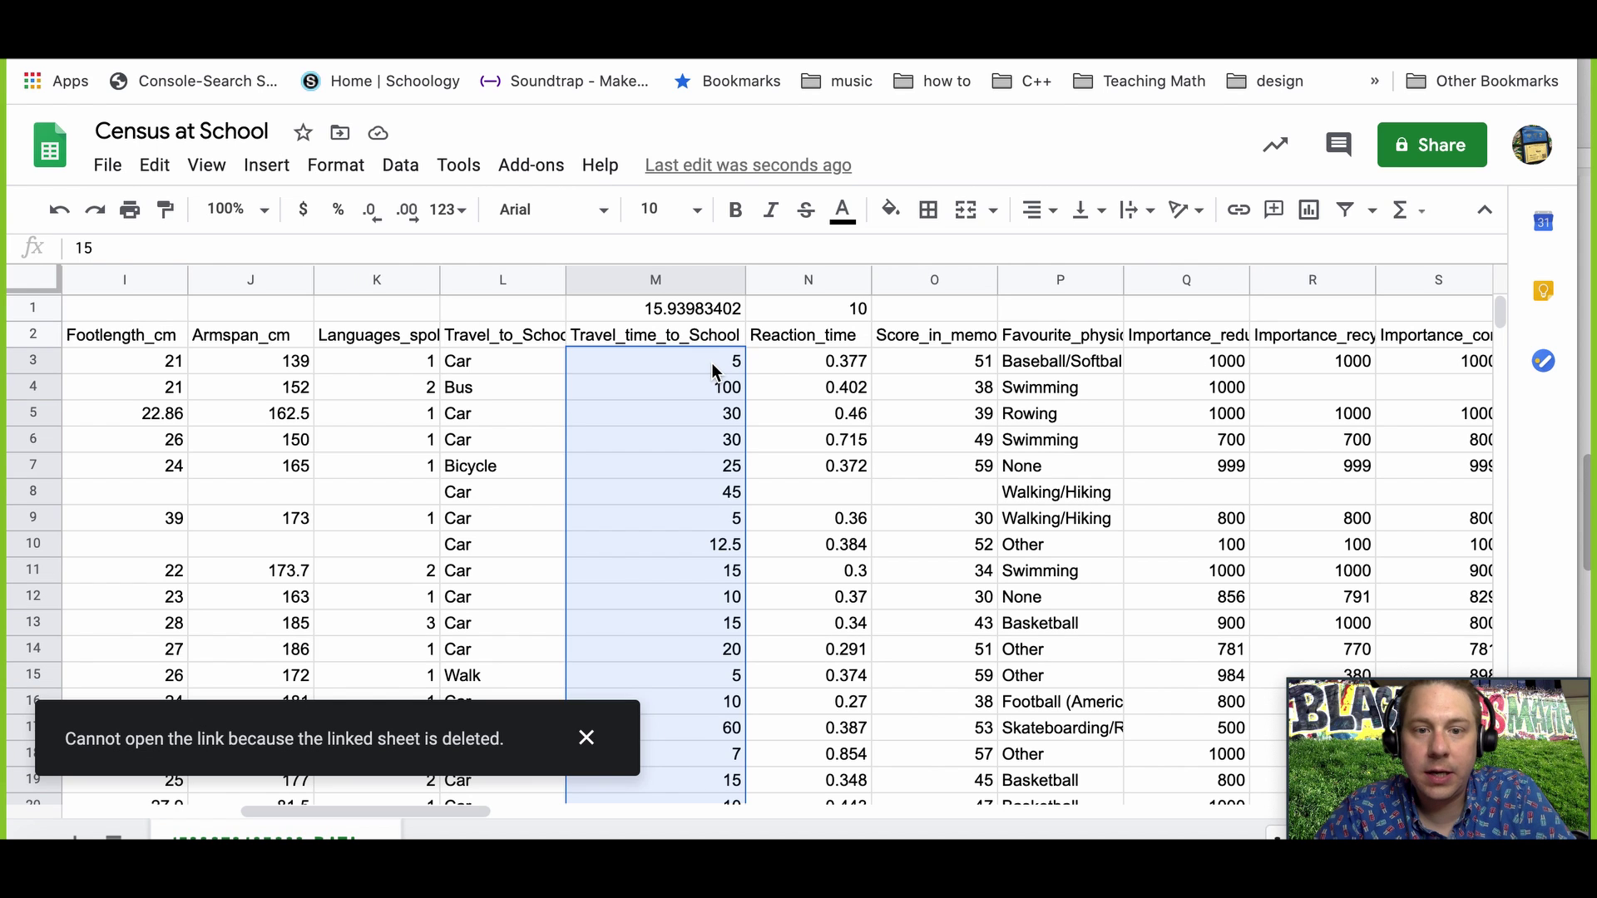
pyautogui.hotkey('ctrl', 'c')
# Switch to the Stapplets site (stapplet.com) in a new browser tab.
pyautogui.press('super+t')
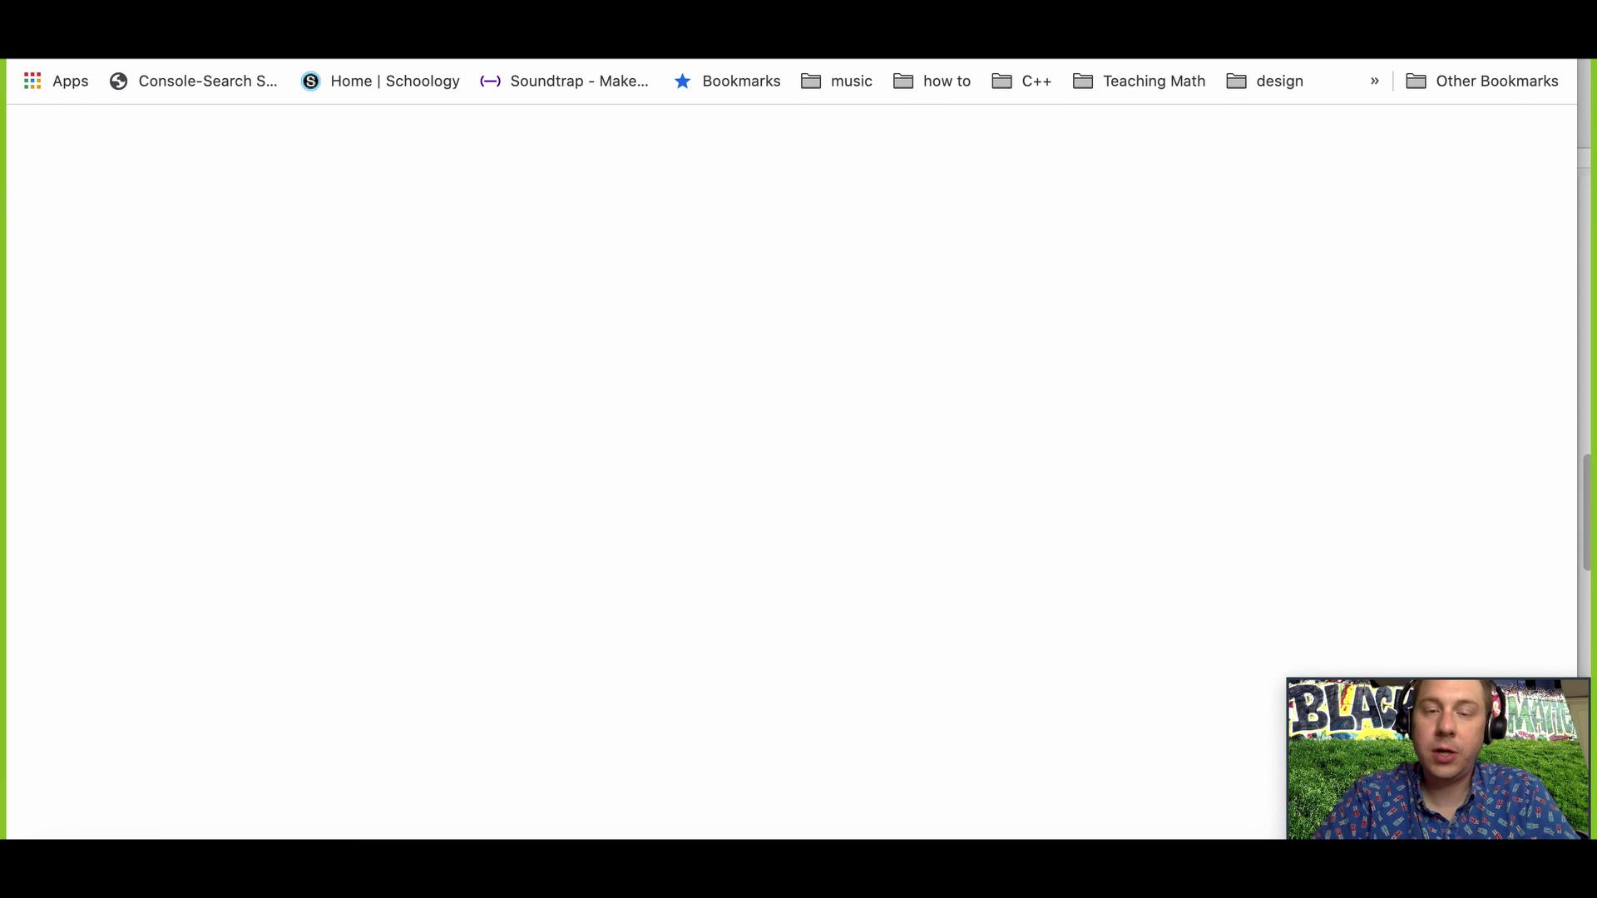
pyautogui.write('stap')
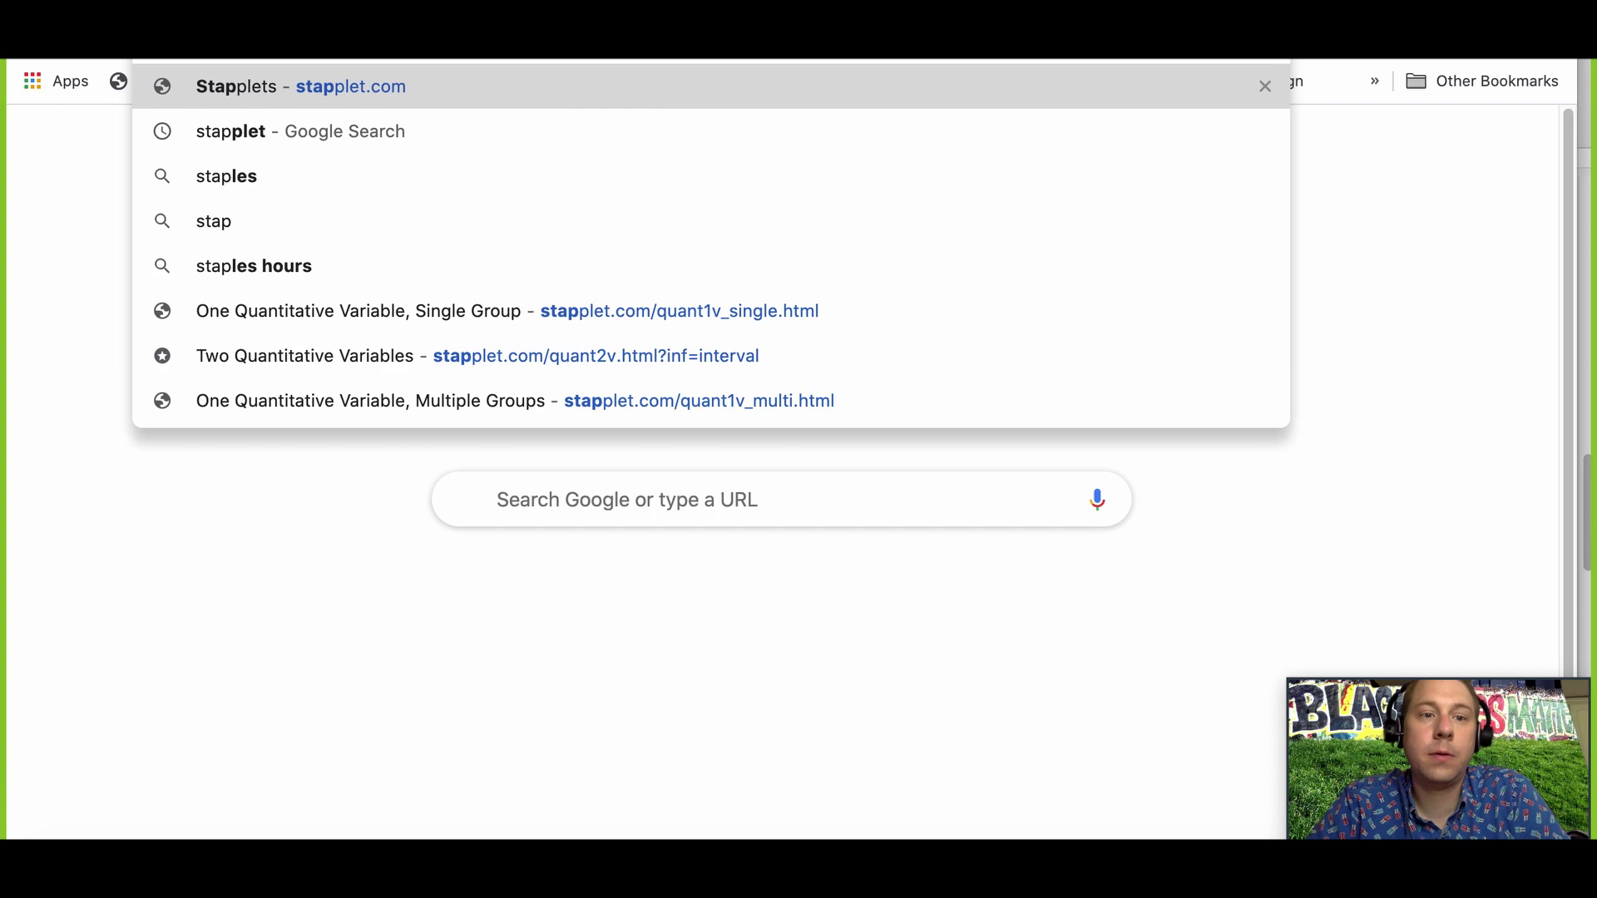
pyautogui.press('Return')
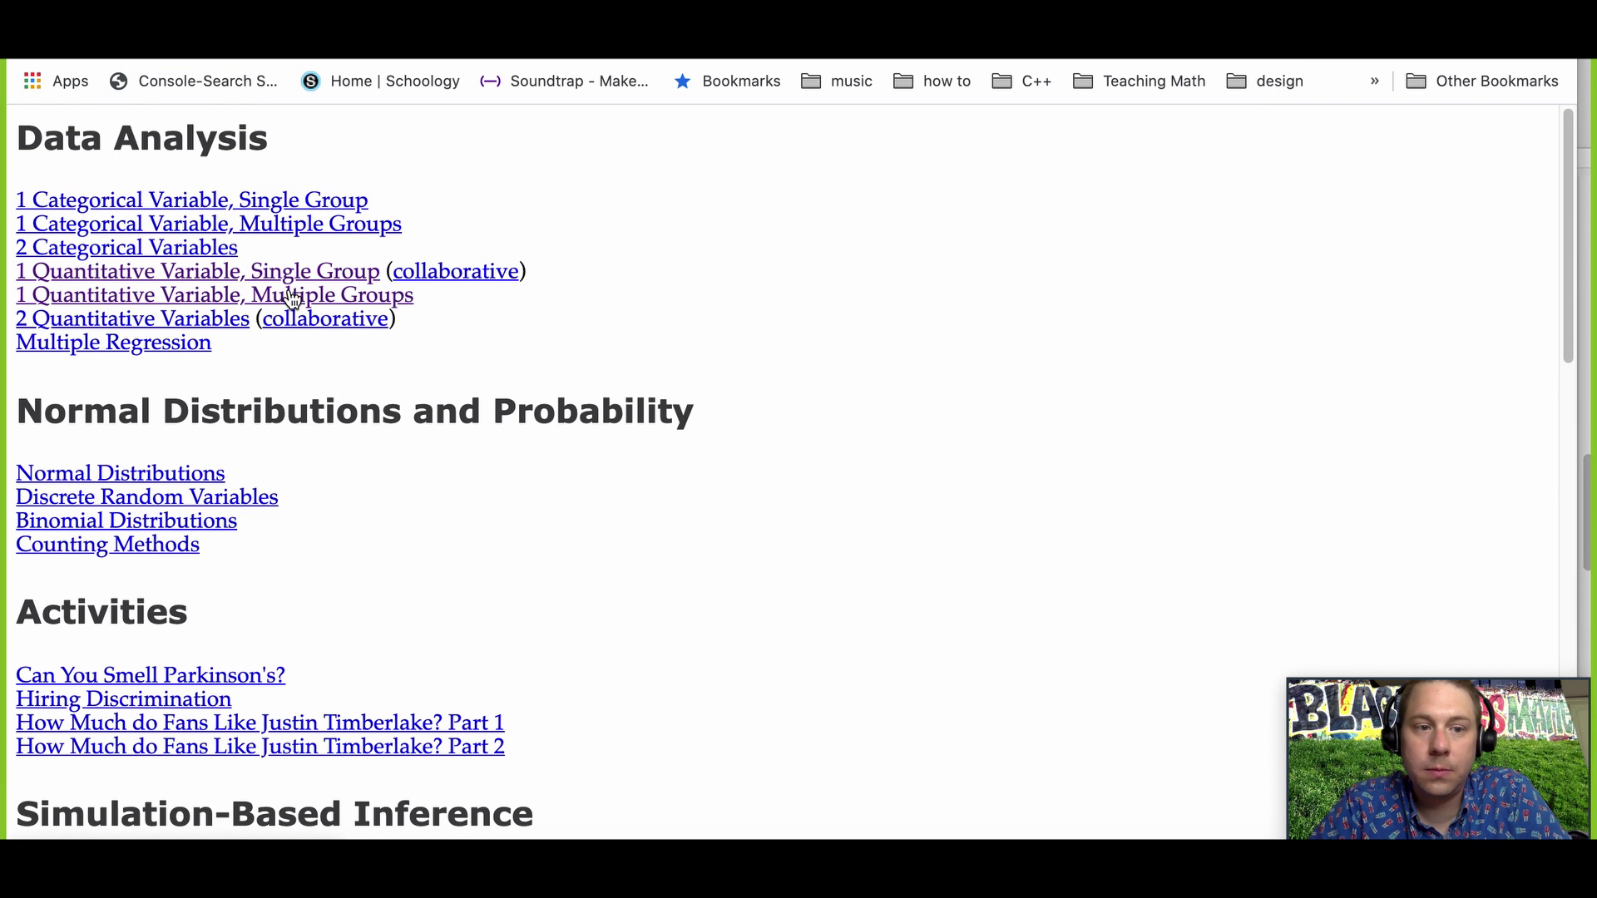
# Run a 1 Quantitative Variable, Single Group analysis on the copied raw data, with the variable named Travel Time to School.
pyautogui.click(275, 273)
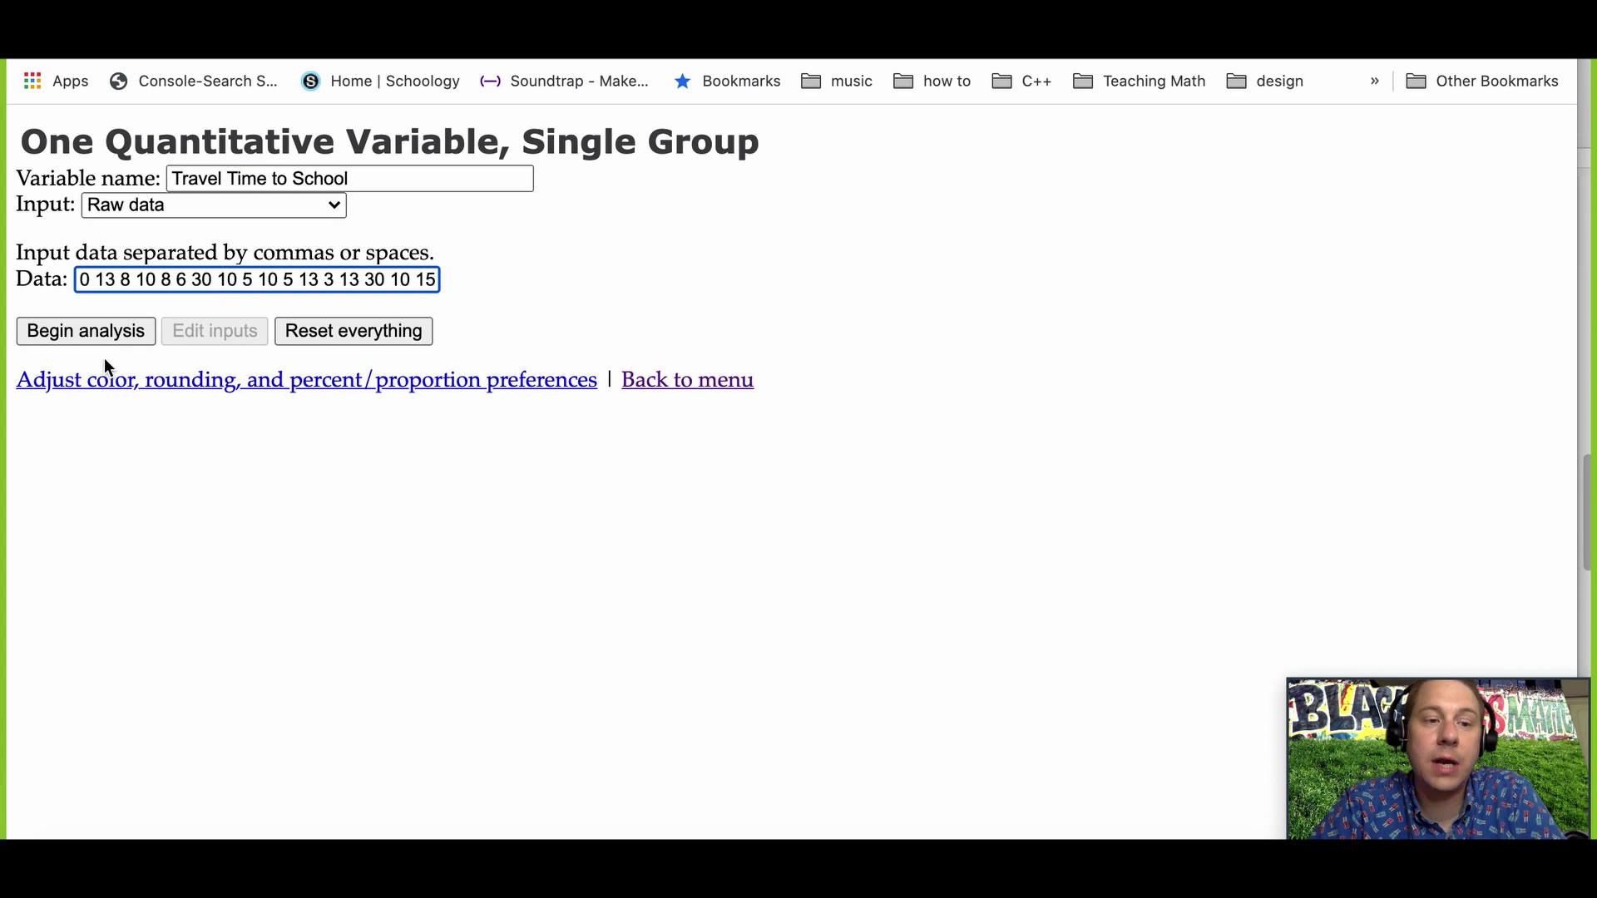
pyautogui.click(108, 331)
pyautogui.scroll(-3, 444, 489)
pyautogui.scroll(-2, 444, 489)
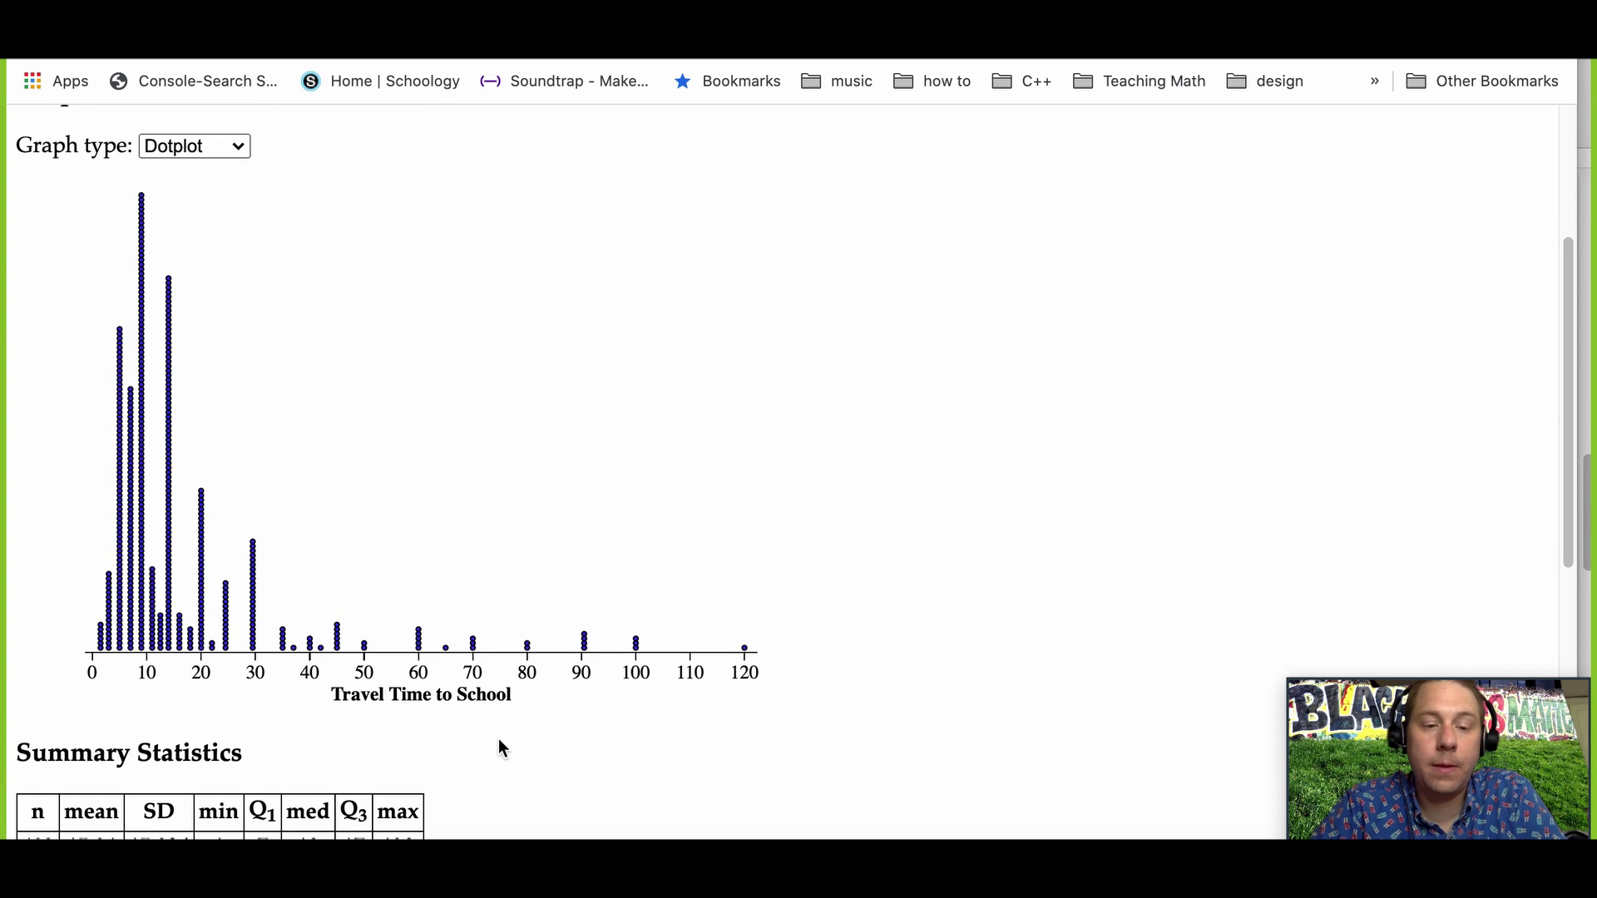
# Examine the dotplot's most extreme travel time and compare the mean and median in the summary statistics.
pyautogui.scroll(1, 612, 260)
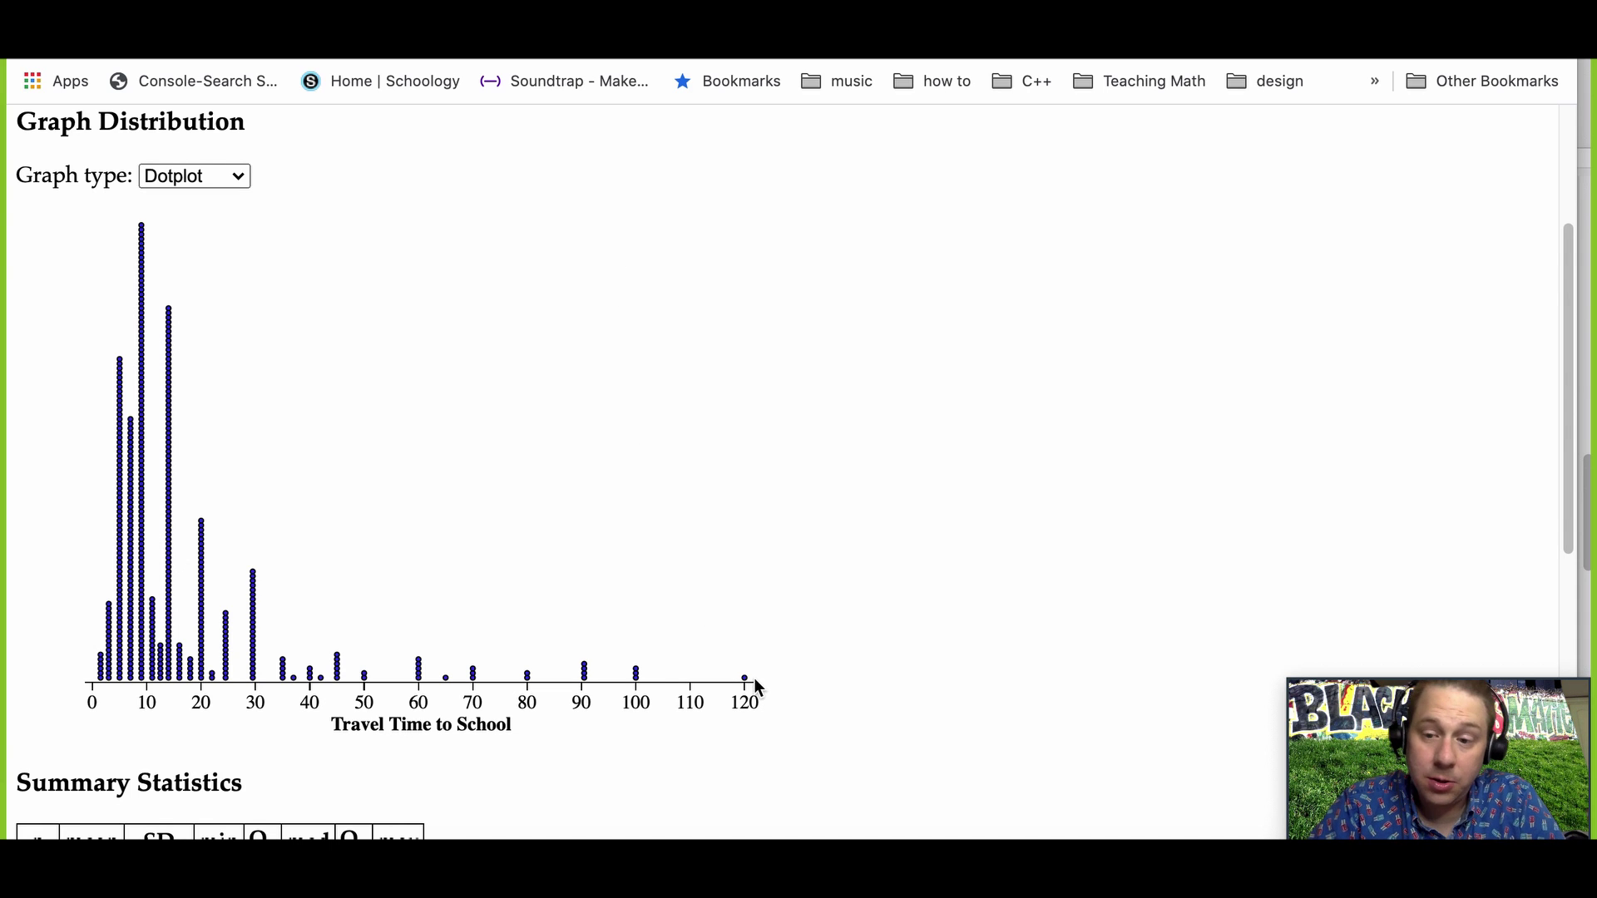
pyautogui.scroll(-1, 743, 680)
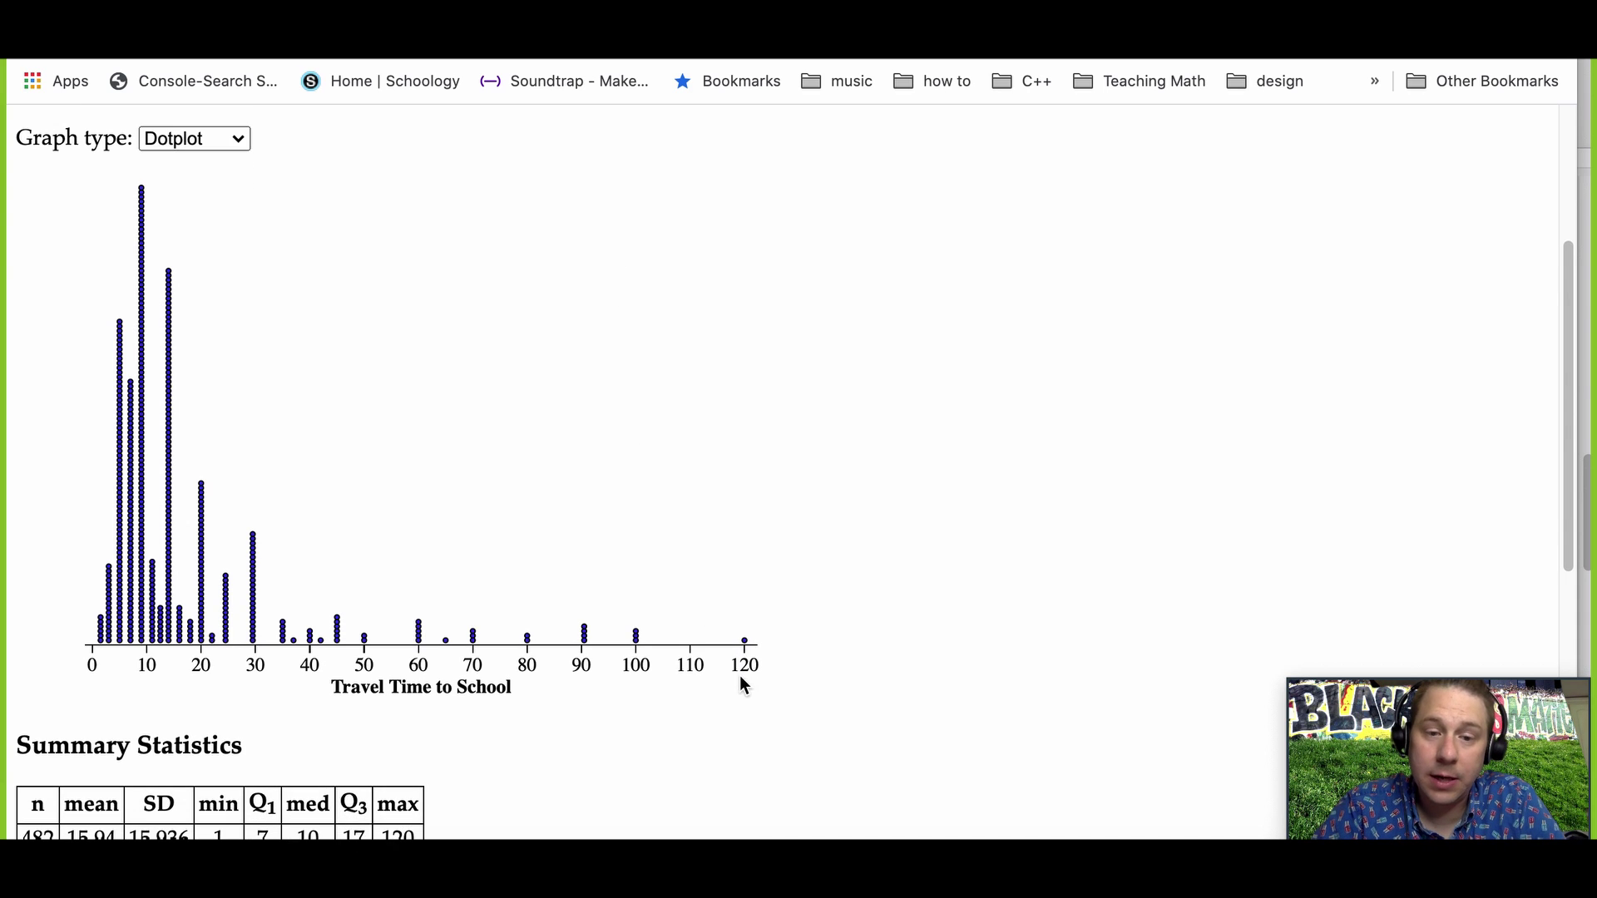
pyautogui.moveTo(746, 644)
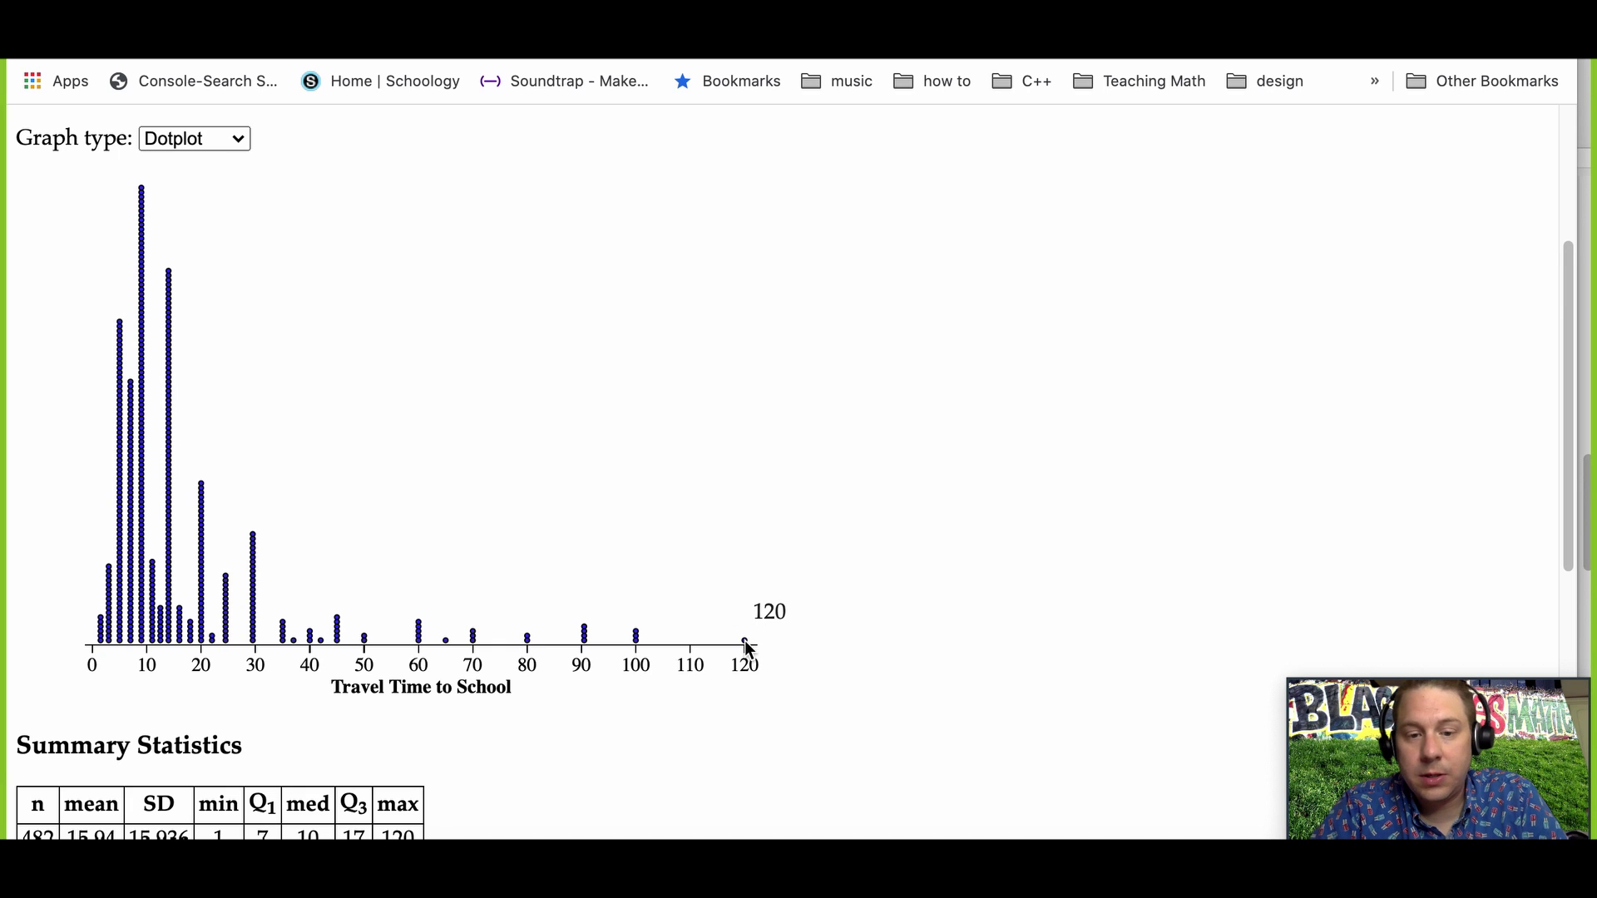
pyautogui.scroll(-1, 792, 447)
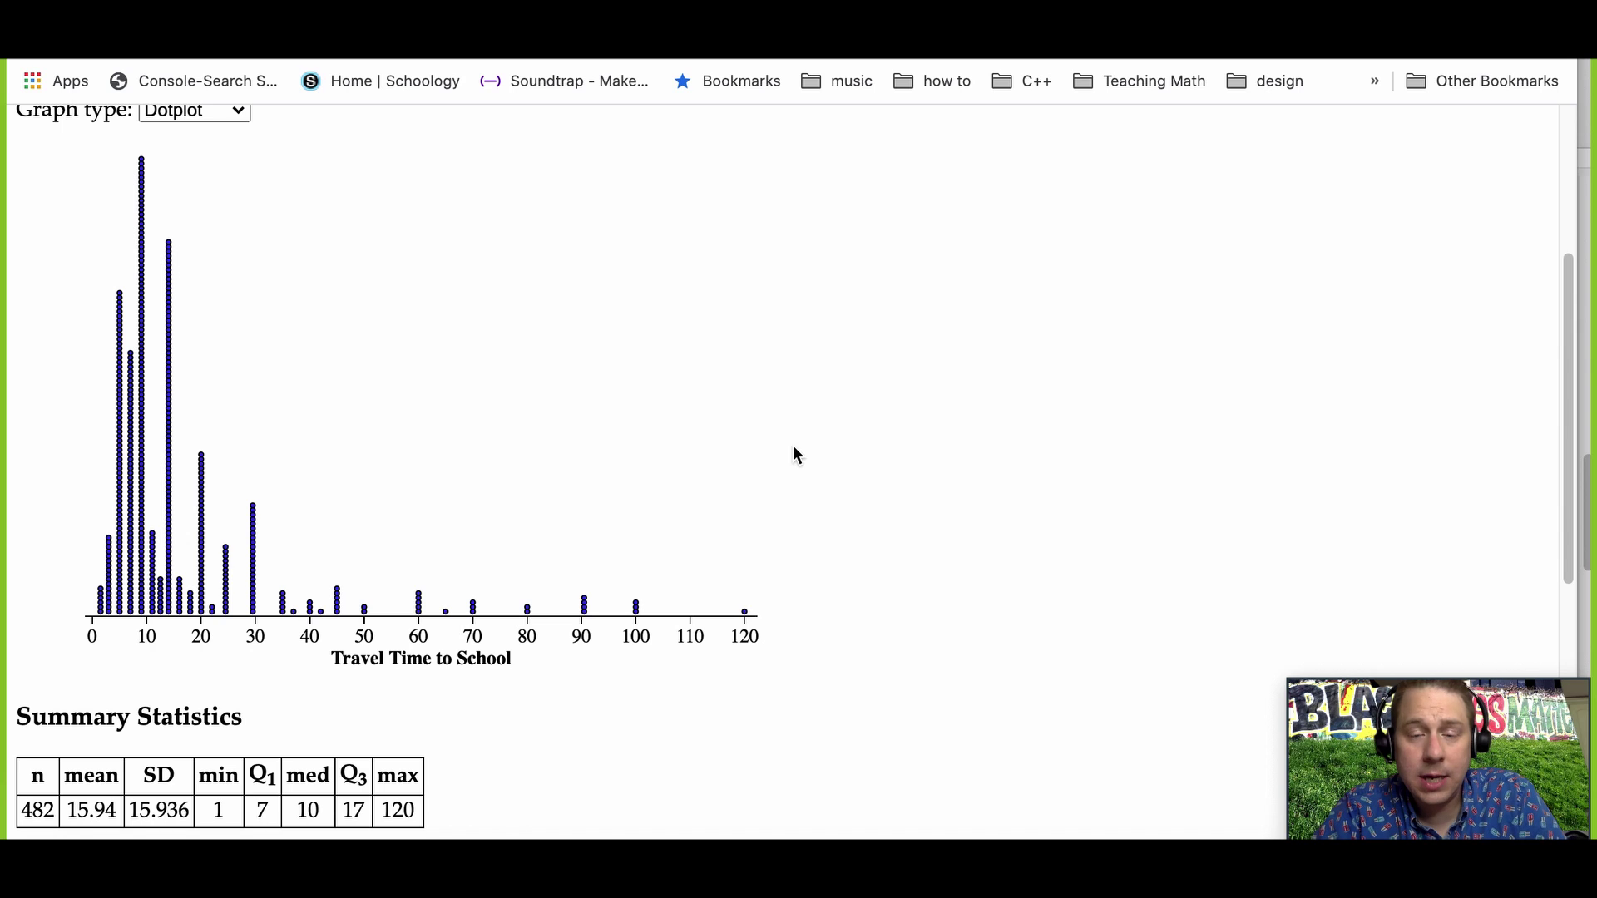
pyautogui.scroll(-2, 776, 422)
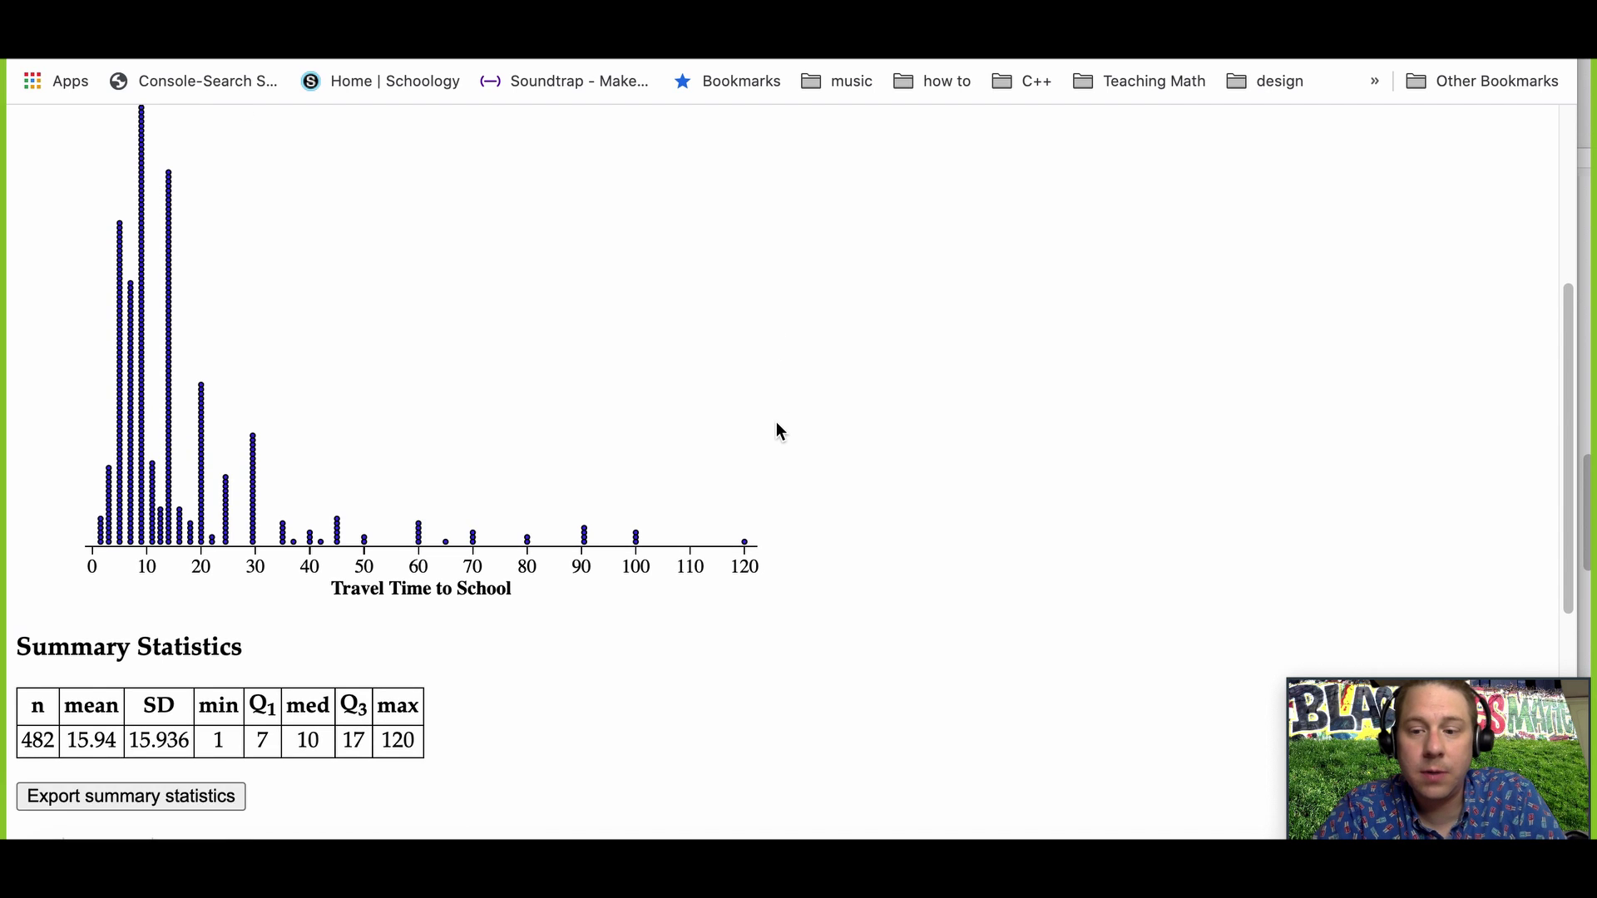
pyautogui.scroll(-5, 777, 424)
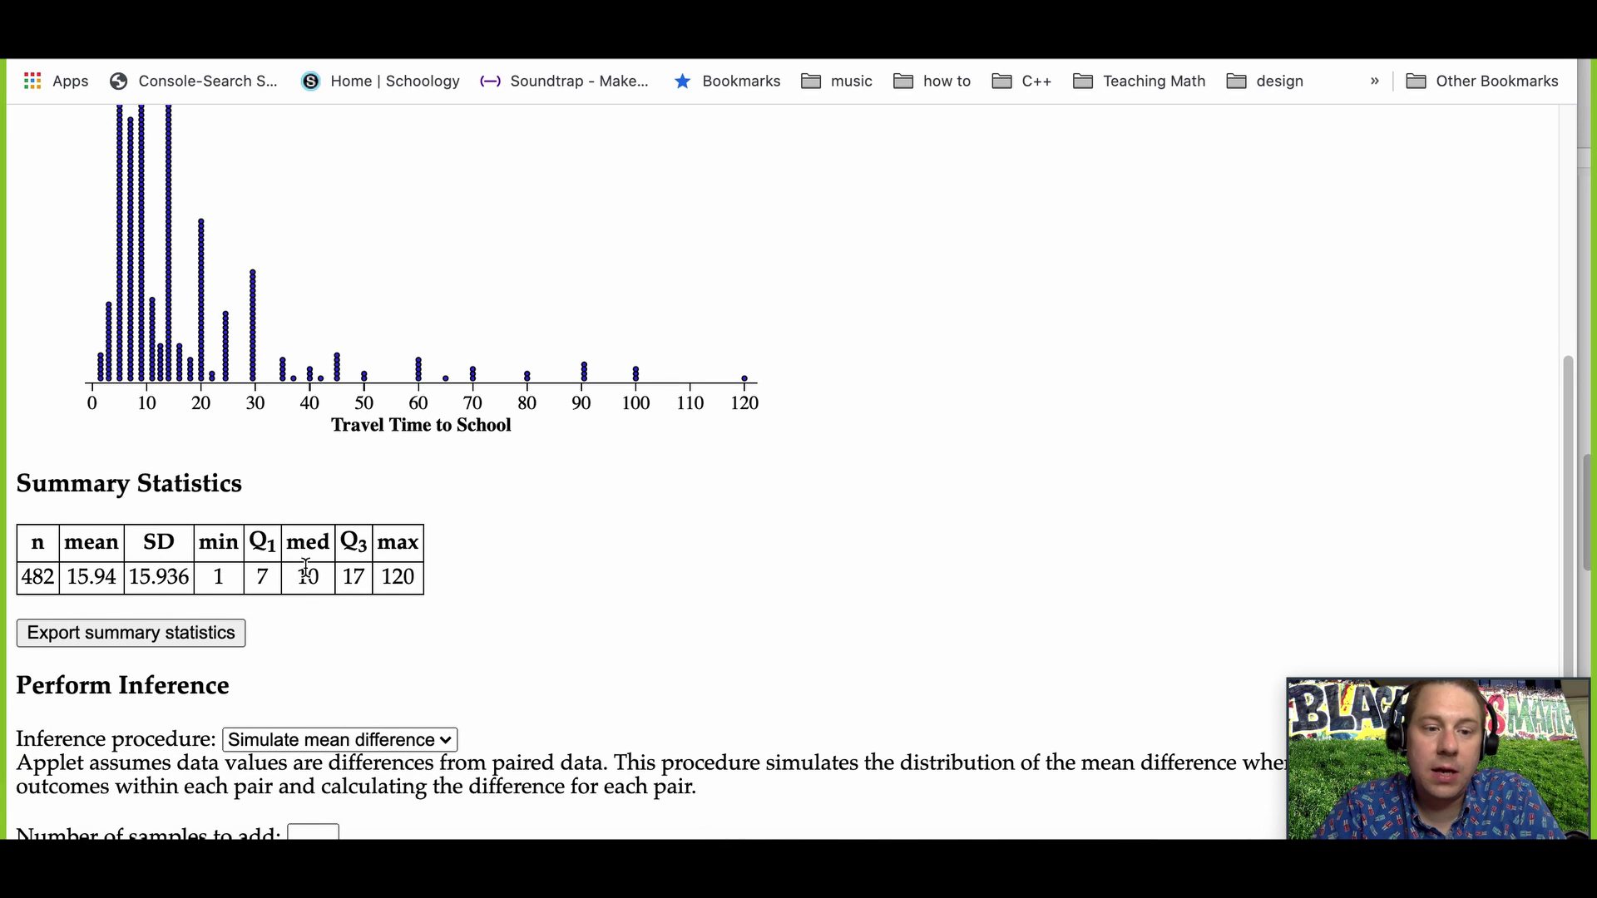
pyautogui.moveTo(317, 577); pyautogui.dragTo(310, 577)
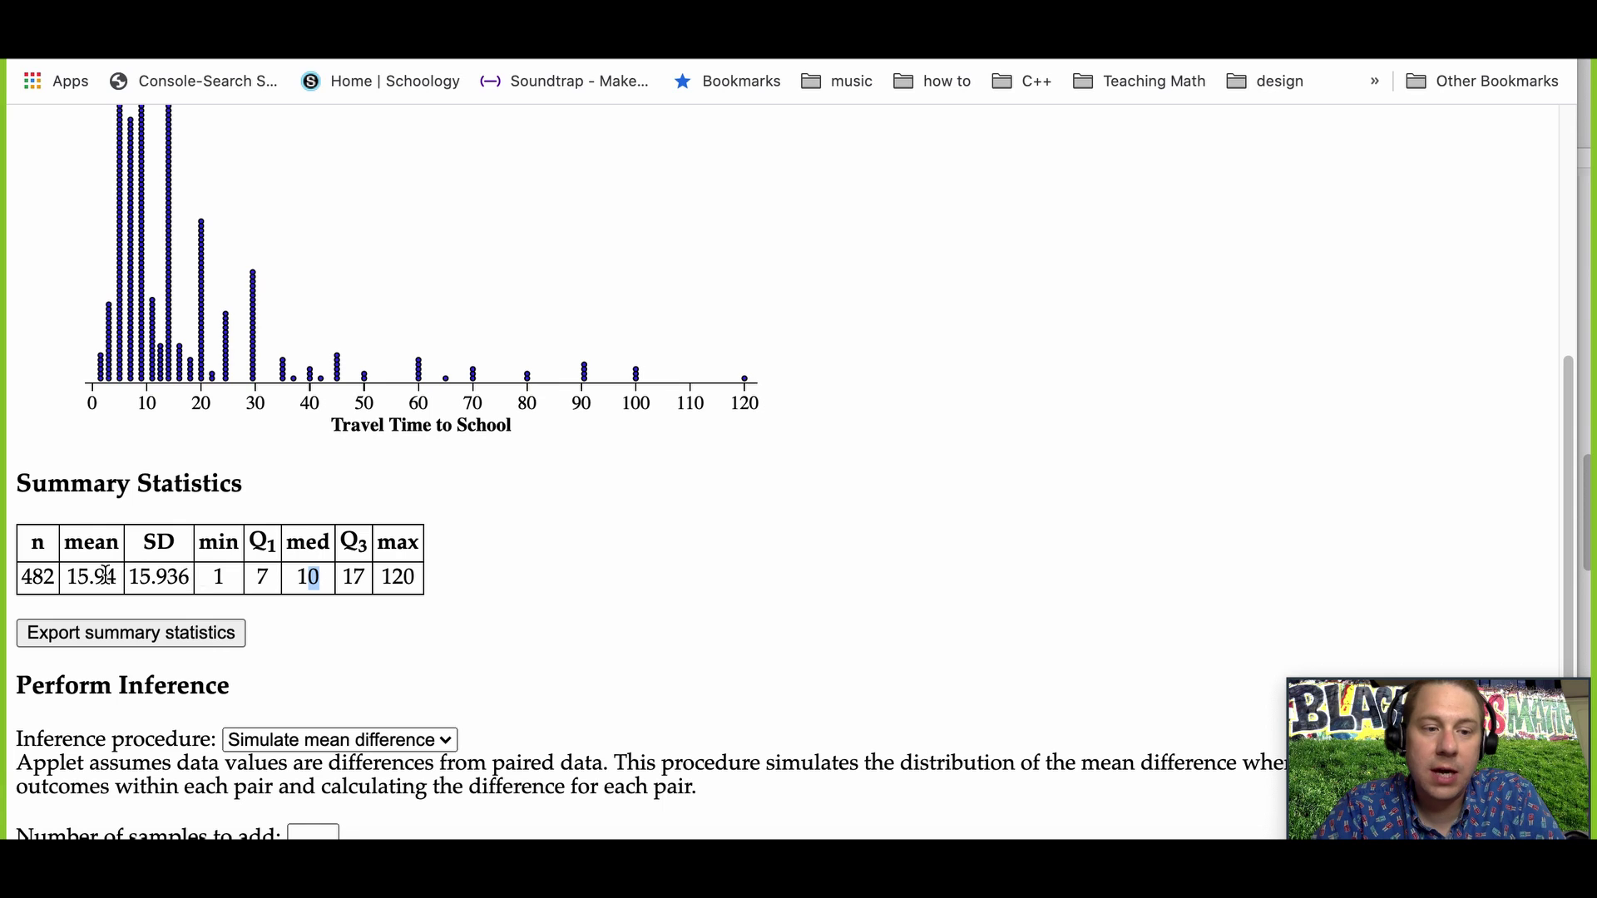
pyautogui.moveTo(117, 577); pyautogui.dragTo(76, 576)
pyautogui.scroll(-2, 281, 574)
pyautogui.scroll(7, 691, 342)
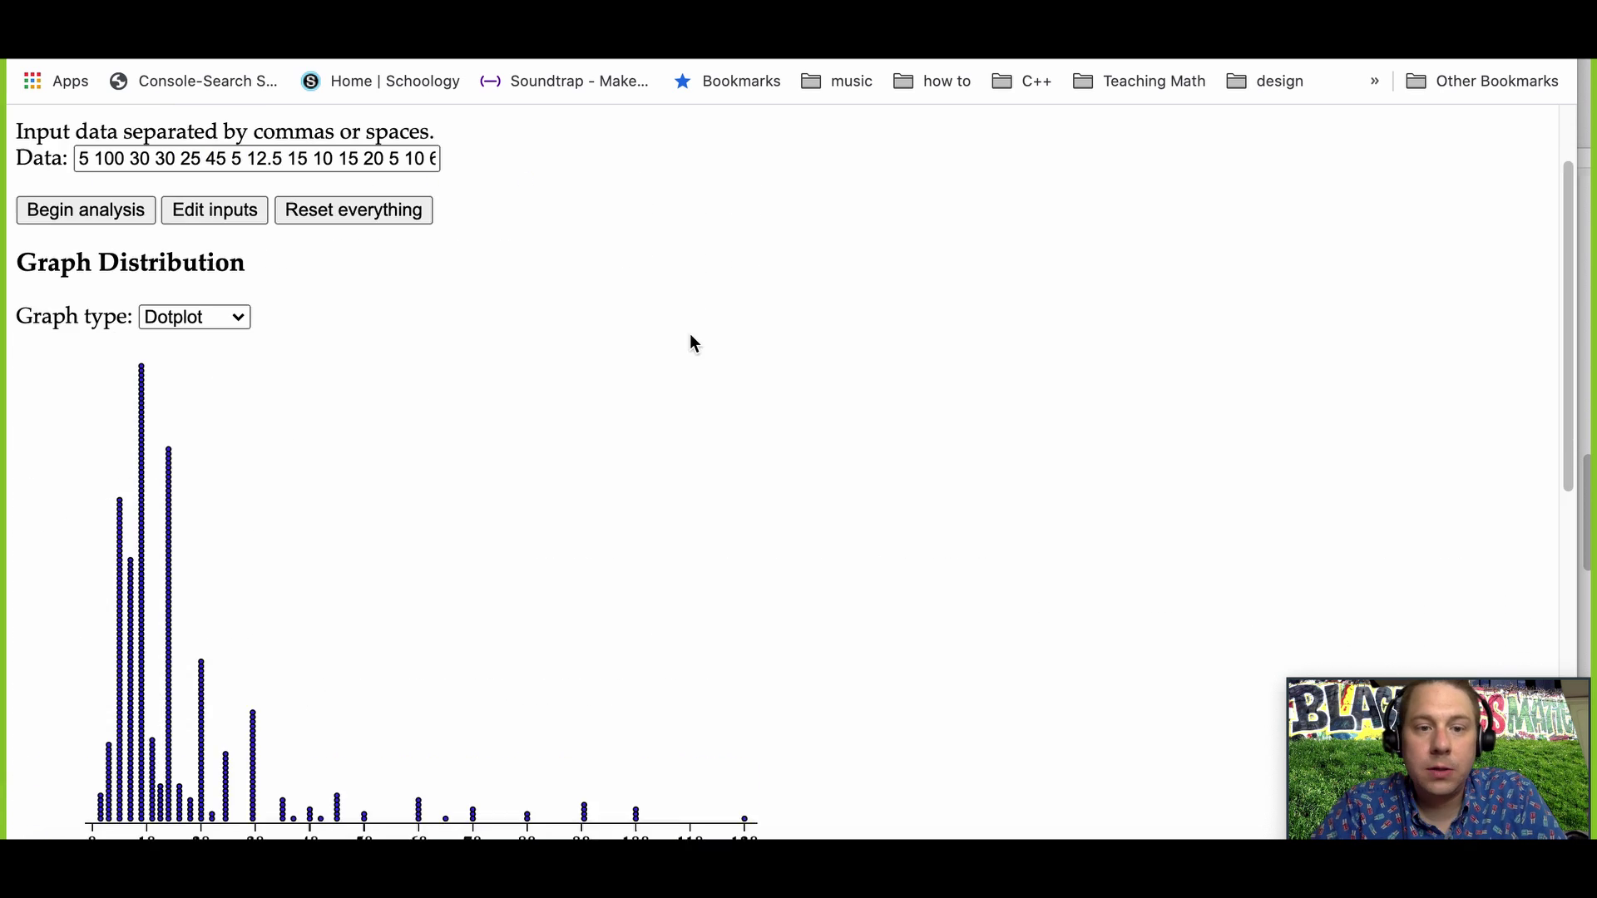
pyautogui.moveTo(1457, 667)
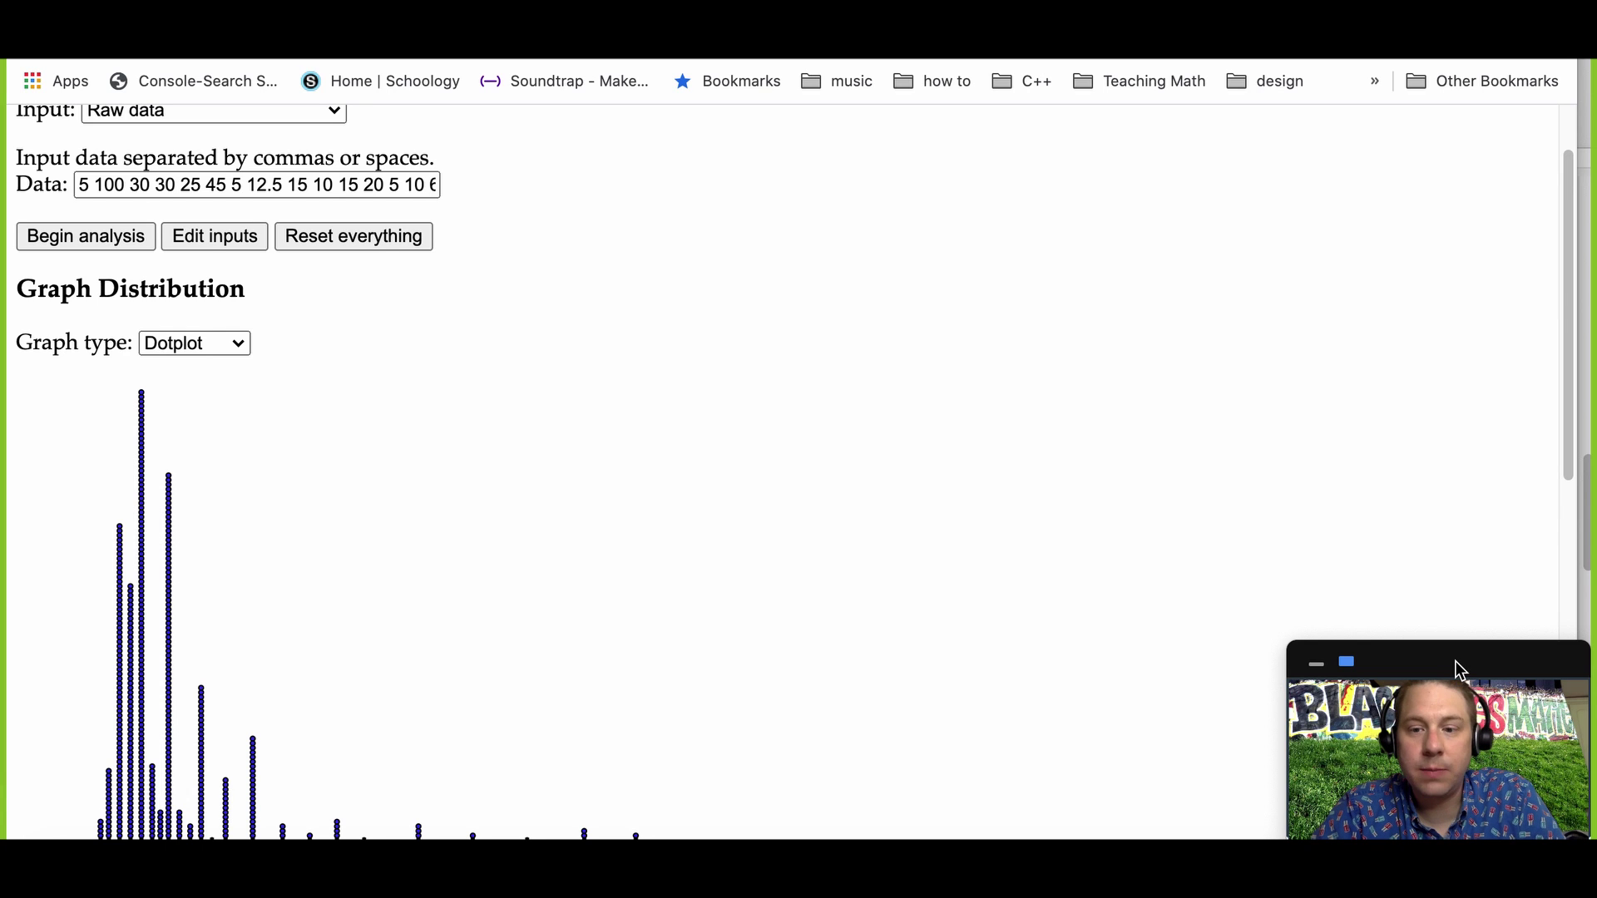